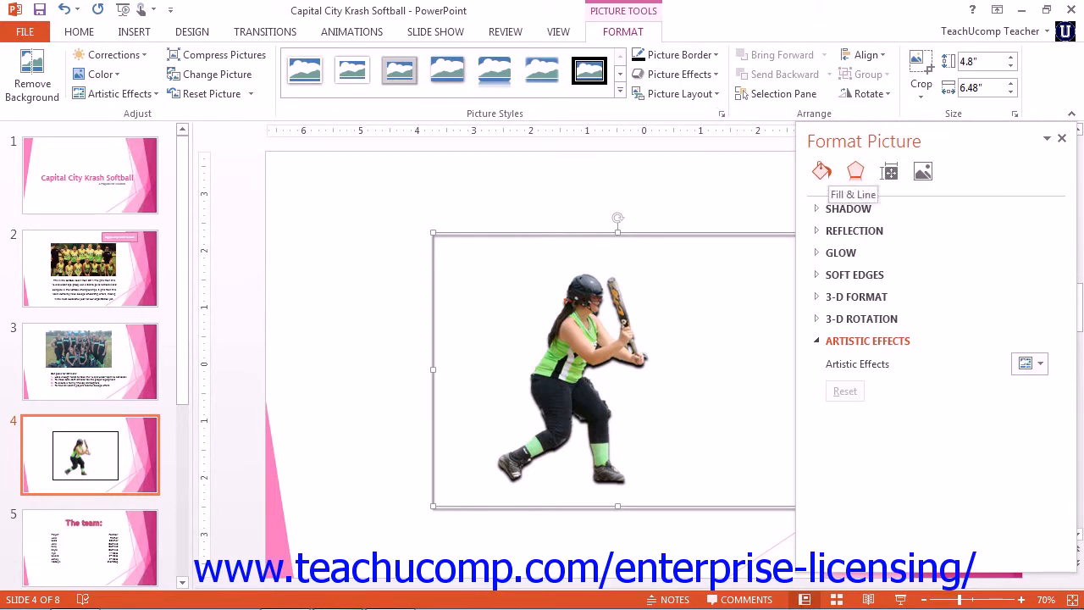
- Display the selected picture's Fill & Line settings and apply a solid fill behind the softball player
{"action": "left_click", "coordinate": [822, 172]}
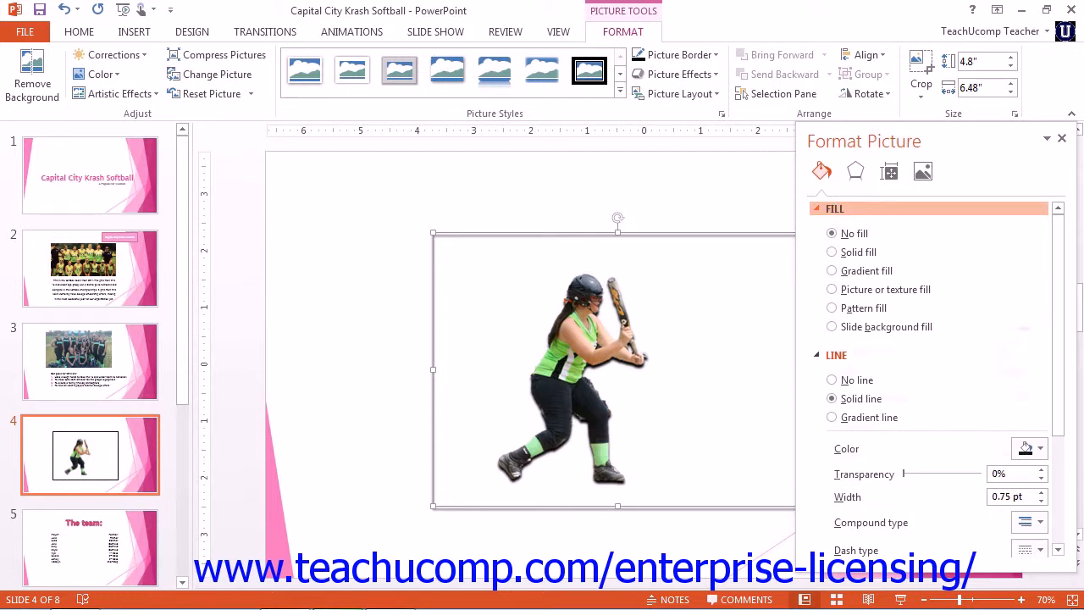
{"action": "left_click", "coordinate": [835, 209]}
{"action": "left_click", "coordinate": [835, 209]}
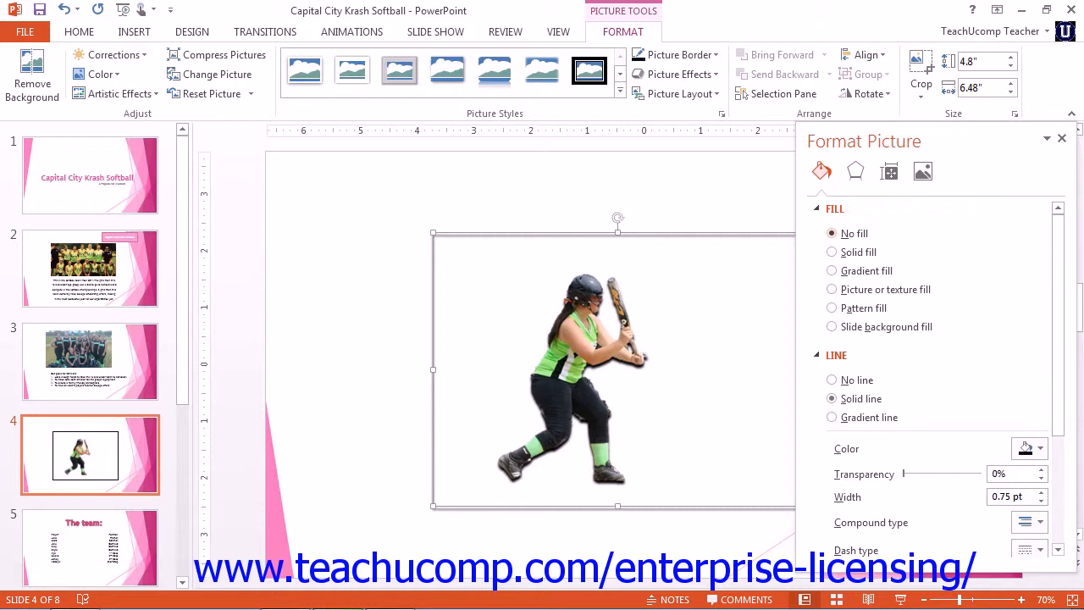
{"action": "left_click", "coordinate": [832, 252]}
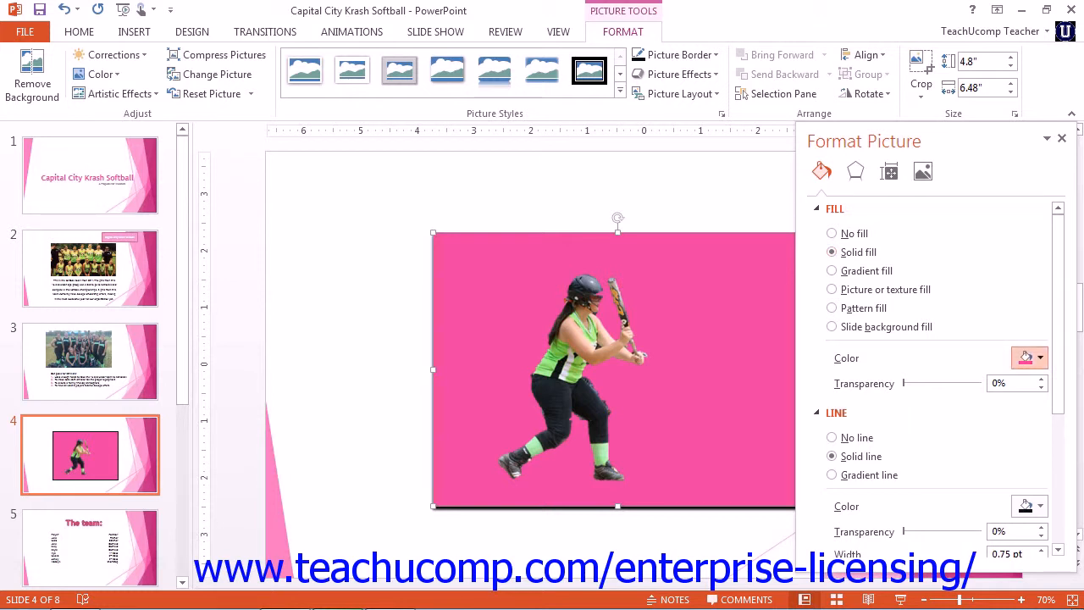
- Color the picture's solid fill dark blue-gray and set its transparency to 41%
{"action": "left_click", "coordinate": [1026, 357]}
{"action": "left_click", "coordinate": [972, 396]}
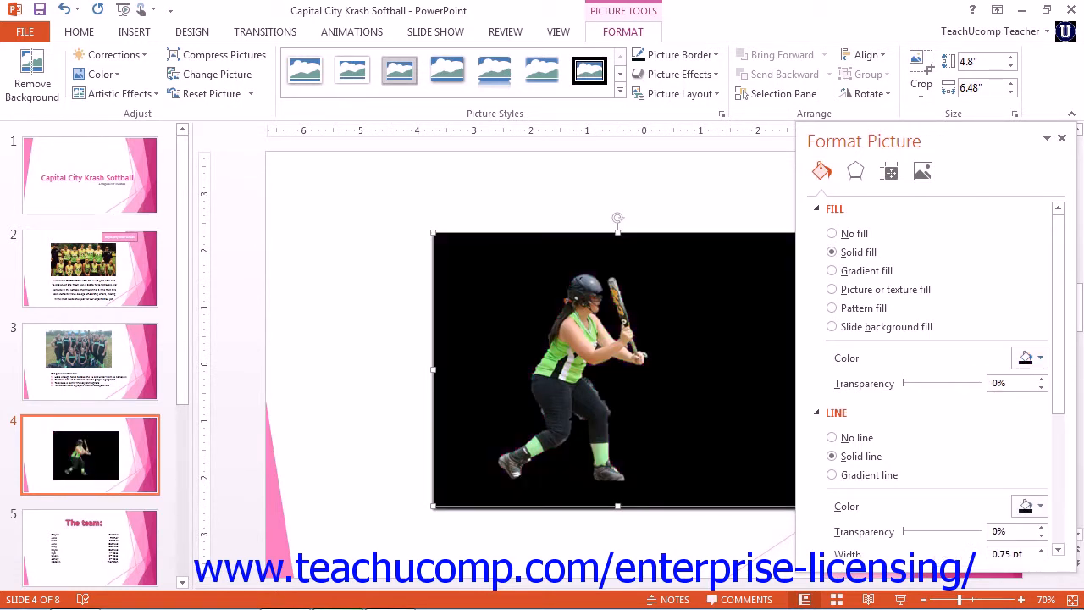
{"action": "left_click", "coordinate": [1030, 358]}
{"action": "left_click", "coordinate": [986, 397]}
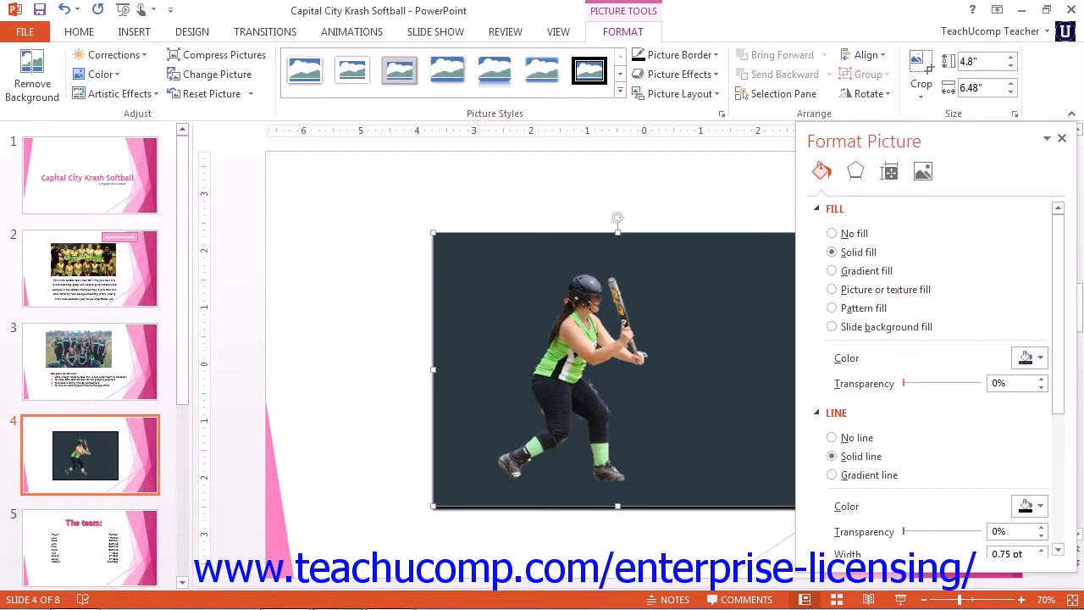
{"action": "left_click_drag", "start_coordinate": [904, 383], "coordinate": [935, 383]}
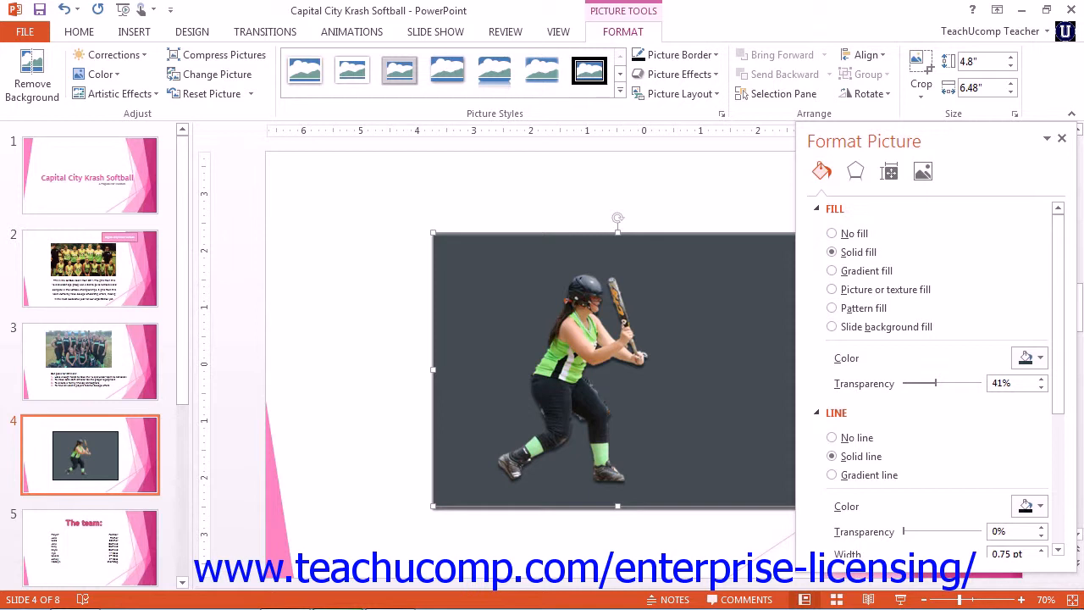
- Change the picture's fill to a gradient fill, look over the preset gradients, and keep the gradient type Linear
{"action": "left_click", "coordinate": [832, 270]}
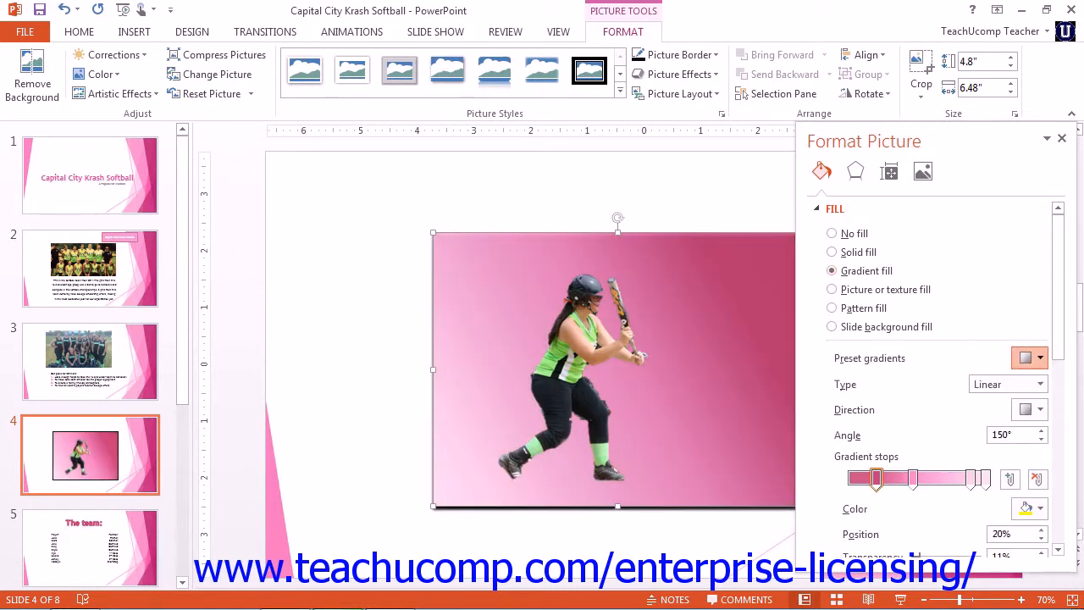
{"action": "left_click", "coordinate": [1029, 358]}
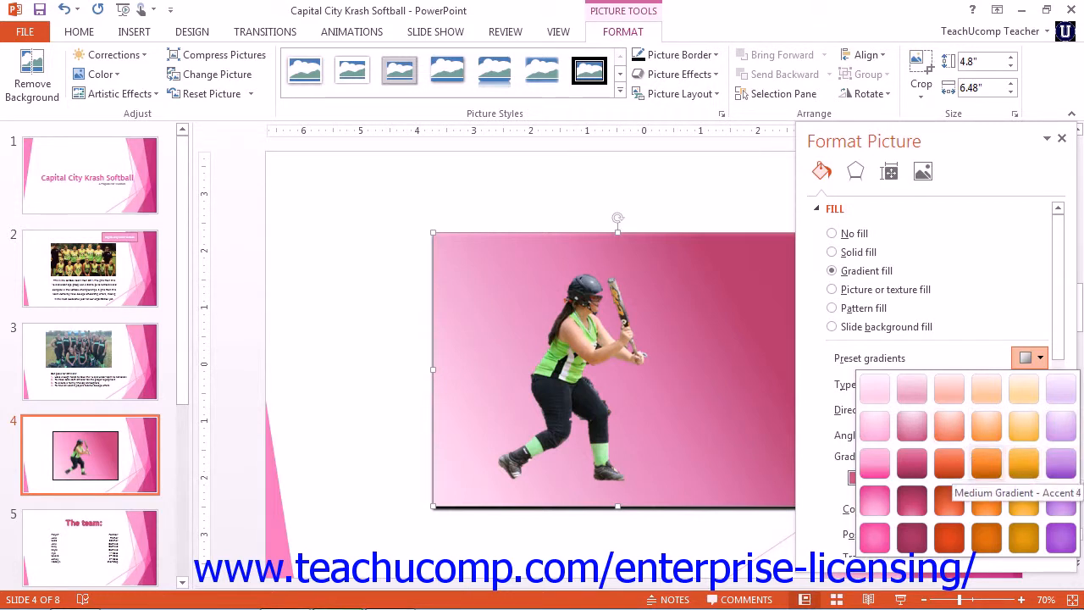
{"action": "left_click", "coordinate": [1030, 358]}
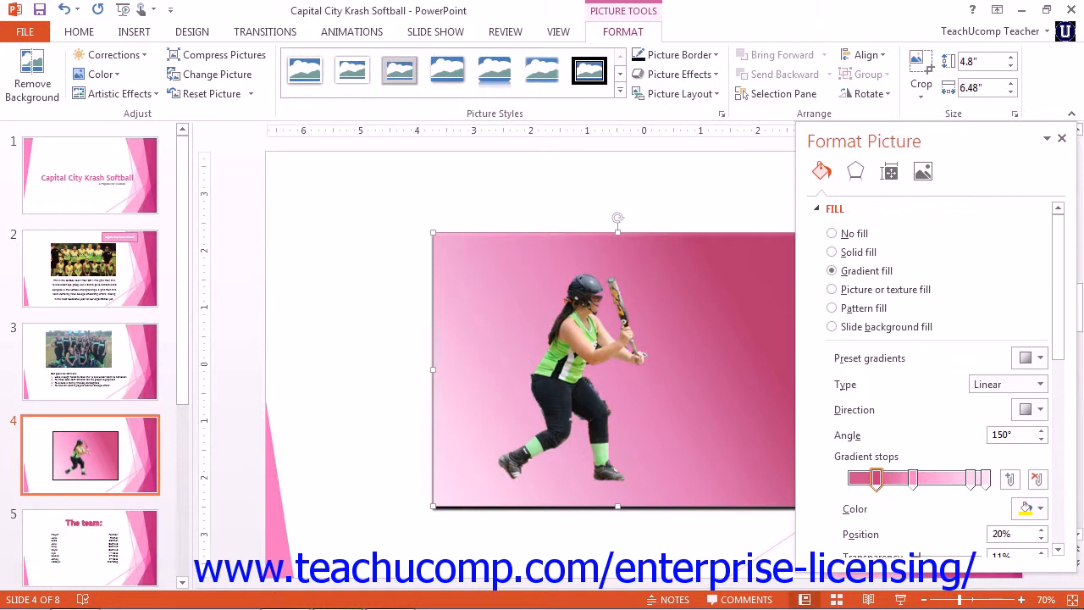
{"action": "left_click", "coordinate": [1040, 383]}
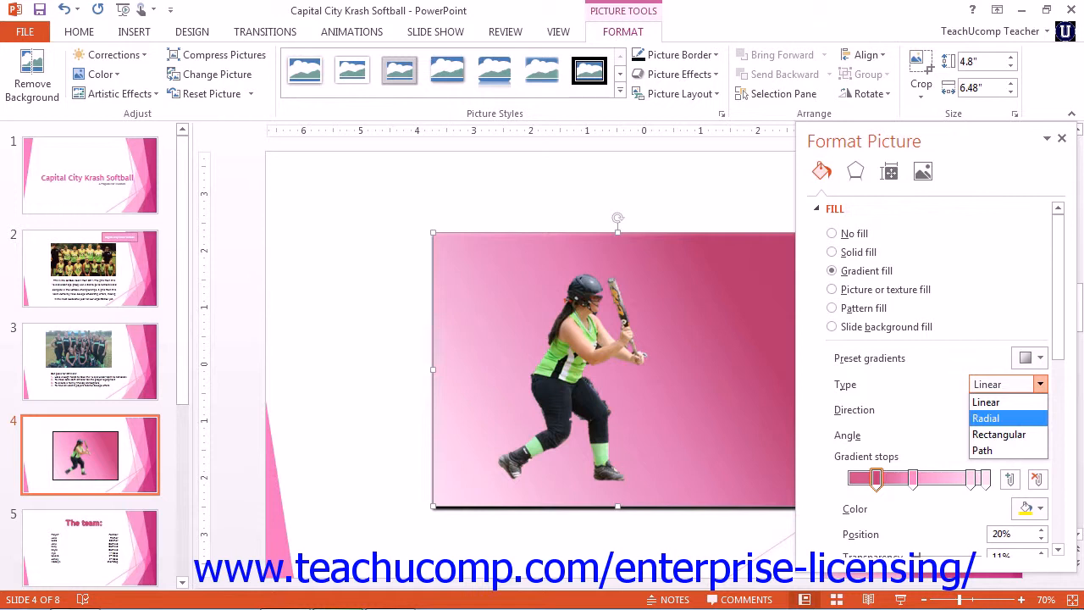
{"action": "left_click", "coordinate": [988, 402]}
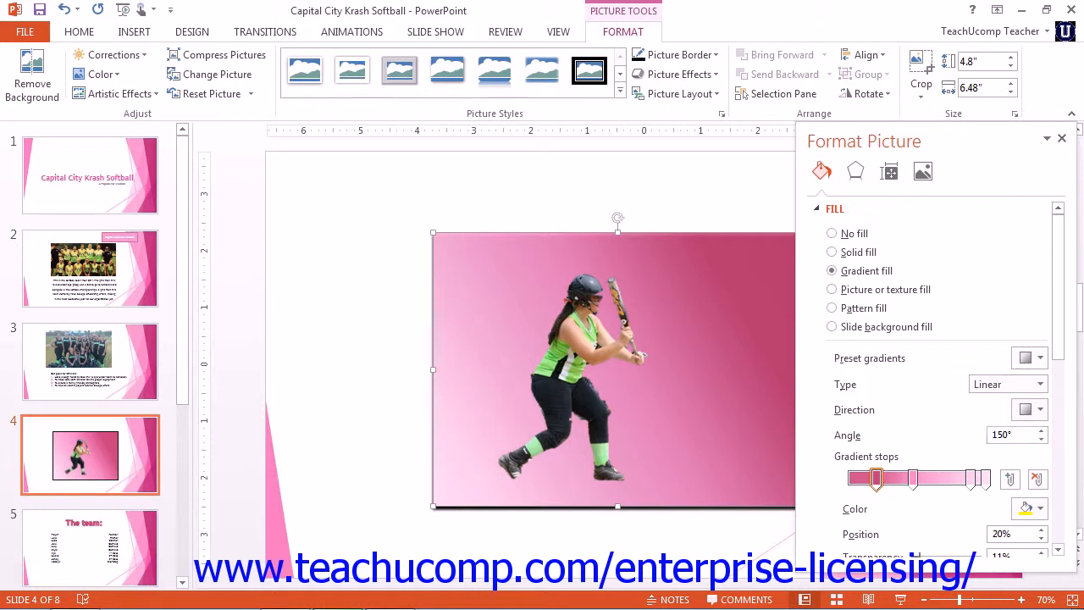
- Set the linear gradient's angle to 90°
{"action": "left_click", "coordinate": [1041, 432]}
{"action": "left_click", "coordinate": [1041, 431]}
{"action": "left_click", "coordinate": [1041, 431]}
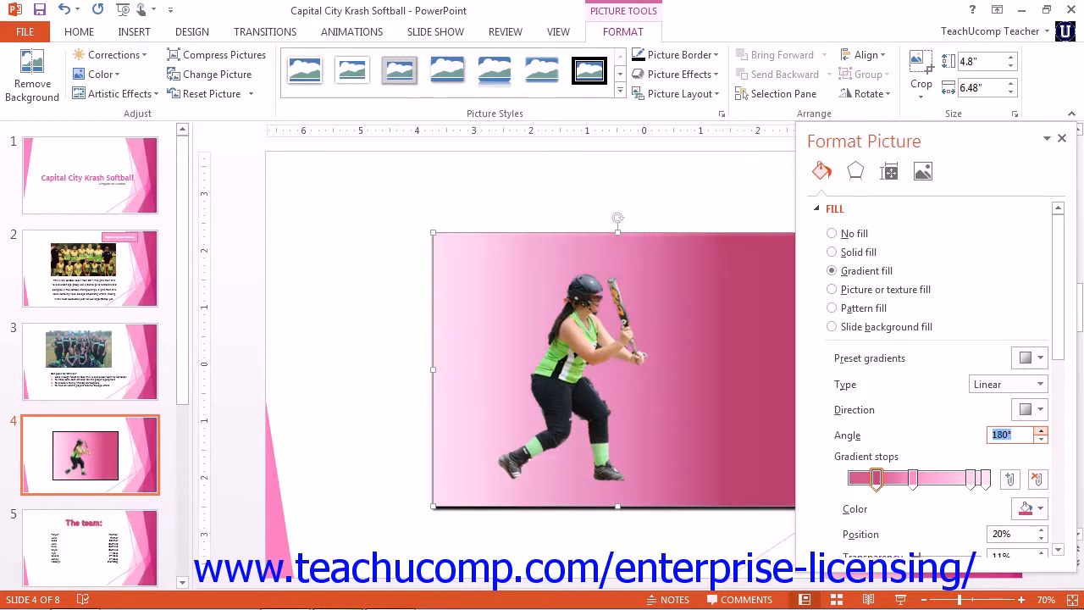
{"action": "left_click", "coordinate": [1041, 439]}
{"action": "left_click", "coordinate": [1041, 439]}
{"action": "left_click", "coordinate": [1042, 439]}
{"action": "left_click", "coordinate": [1041, 439]}
{"action": "left_click", "coordinate": [1041, 439]}
{"action": "left_click", "coordinate": [1041, 439]}
{"action": "left_click", "coordinate": [1041, 439]}
{"action": "left_click", "coordinate": [1041, 439]}
{"action": "left_click", "coordinate": [1042, 439]}
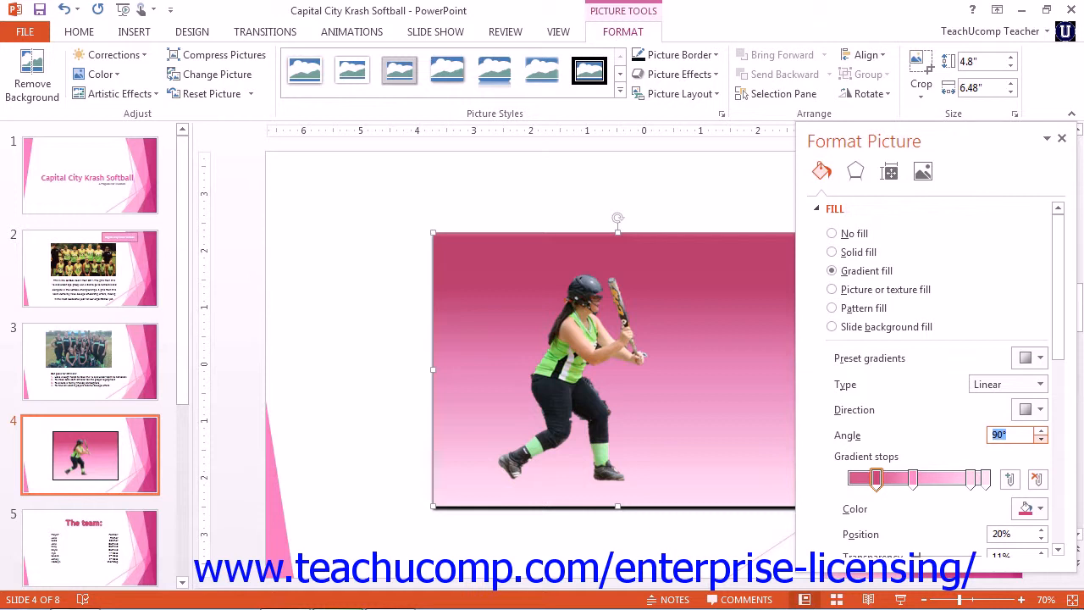
- Move the second gradient stop to the 60% position
{"action": "left_click", "coordinate": [914, 480]}
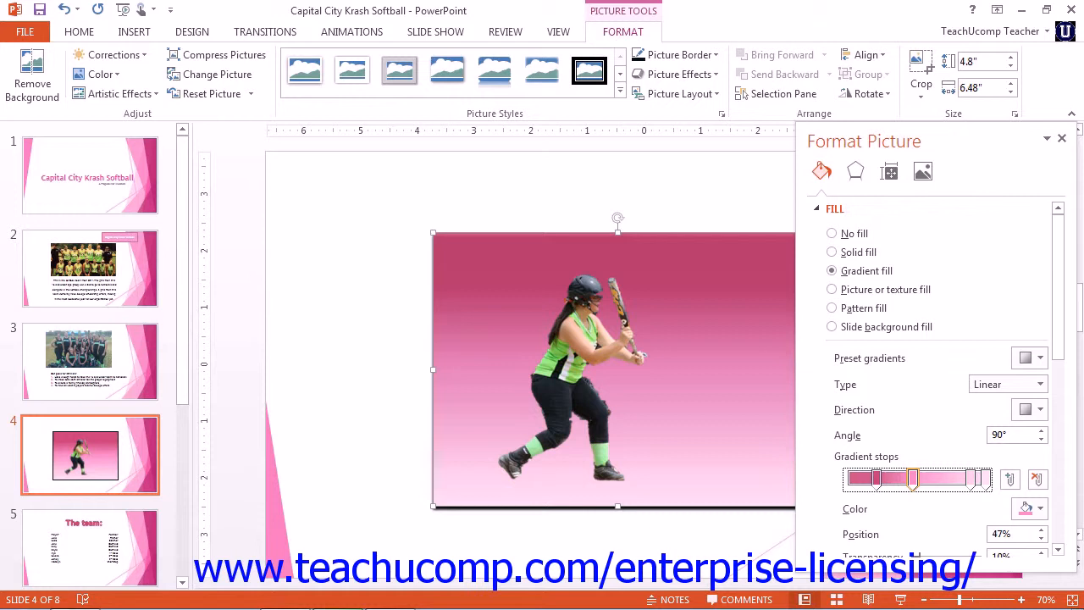
{"action": "left_click_drag", "start_coordinate": [912, 480], "coordinate": [931, 479]}
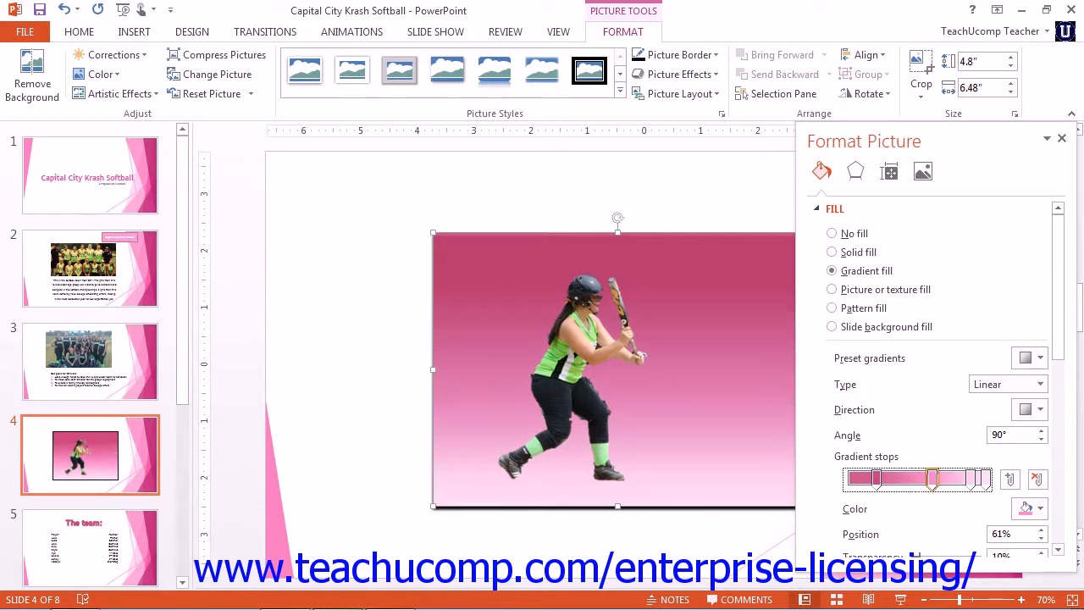
{"action": "left_click_drag", "start_coordinate": [1060, 343], "coordinate": [1060, 409]}
{"action": "left_click", "coordinate": [1041, 369]}
{"action": "left_click", "coordinate": [1041, 369]}
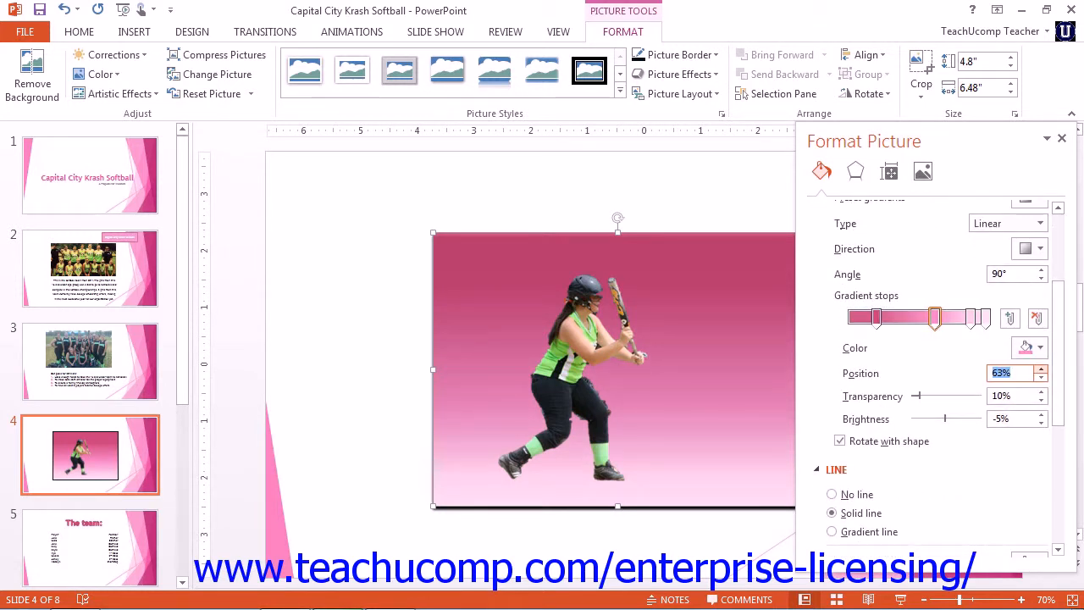
{"action": "left_click", "coordinate": [1041, 377]}
{"action": "left_click", "coordinate": [1041, 377]}
{"action": "left_click", "coordinate": [1041, 377]}
- Recolor the 60% gradient stop to a blue-gray theme color and set its transparency to 37% and brightness to 10%
{"action": "left_click", "coordinate": [1029, 347]}
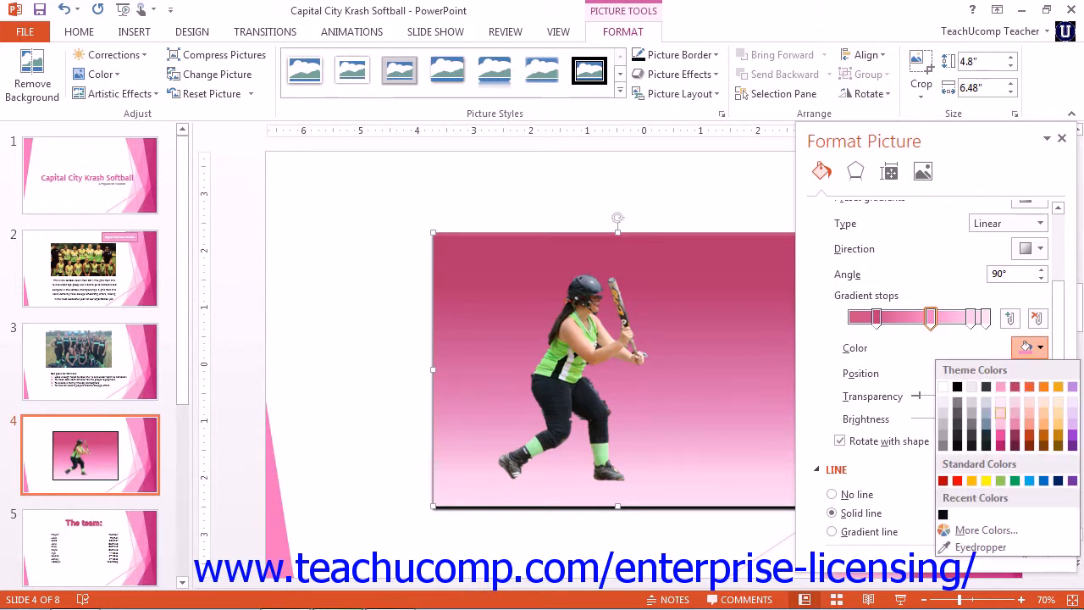
{"action": "left_click", "coordinate": [987, 422]}
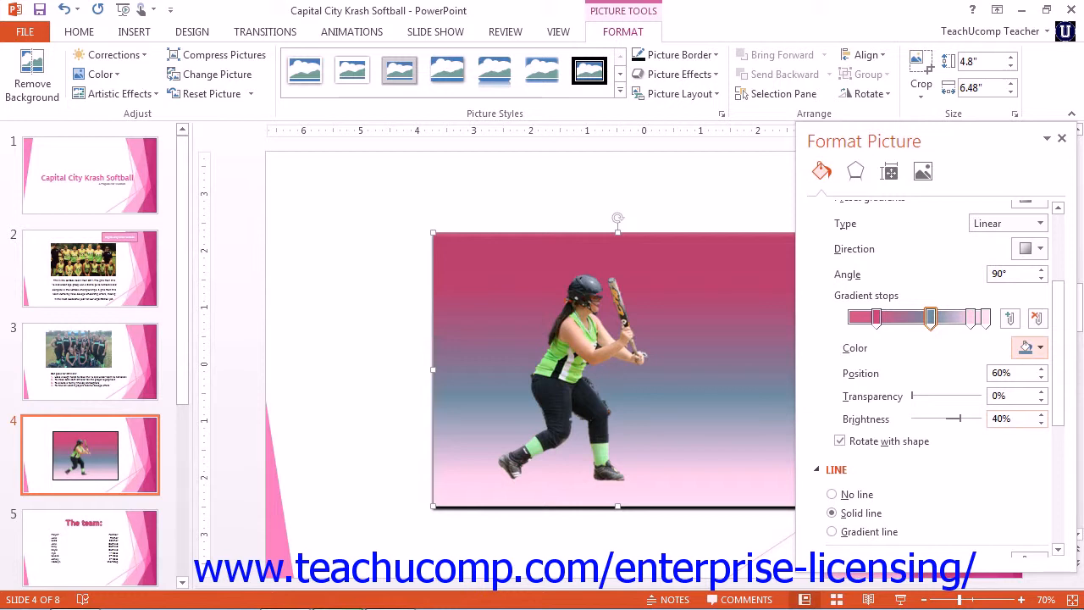
{"action": "left_click_drag", "start_coordinate": [912, 396], "coordinate": [950, 418]}
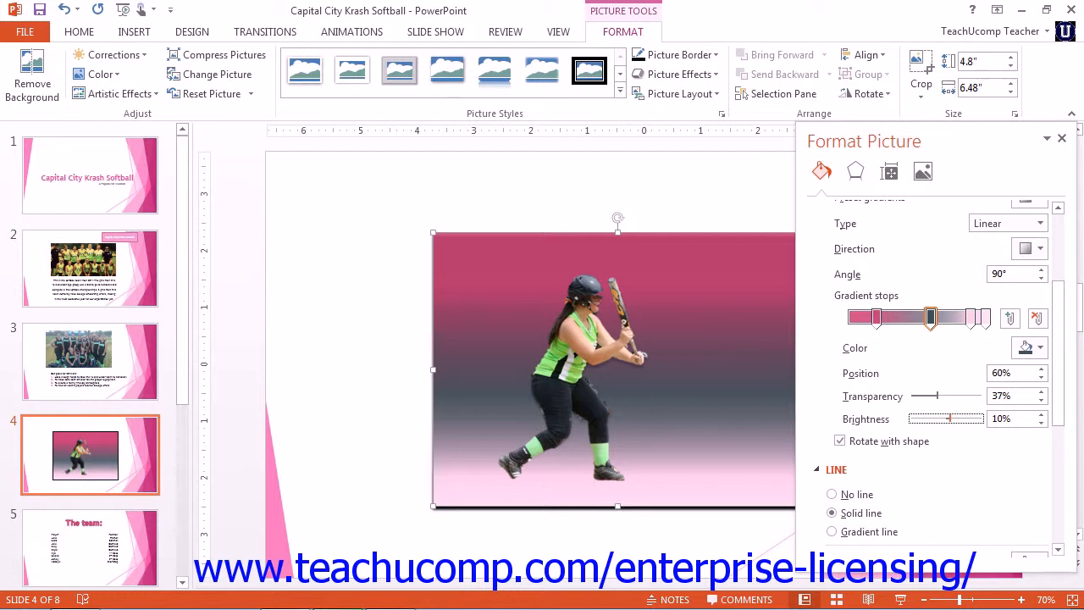
- Try out an extra gradient stop at 79% and remove it, then toggle Rotate with shape off and back on
{"action": "left_click", "coordinate": [1010, 318]}
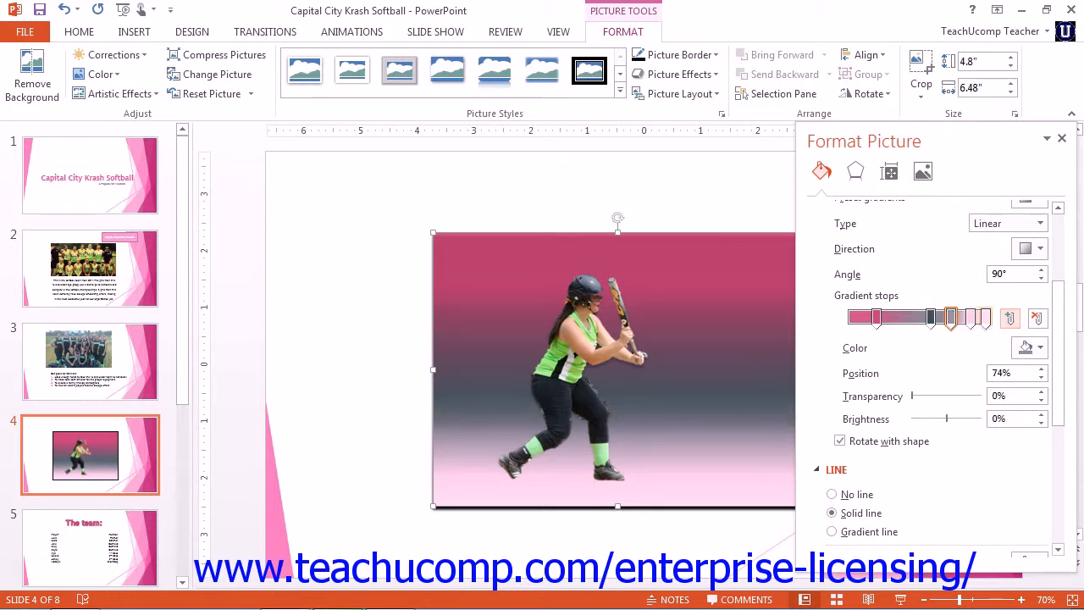
{"action": "left_click_drag", "start_coordinate": [951, 318], "coordinate": [957, 318]}
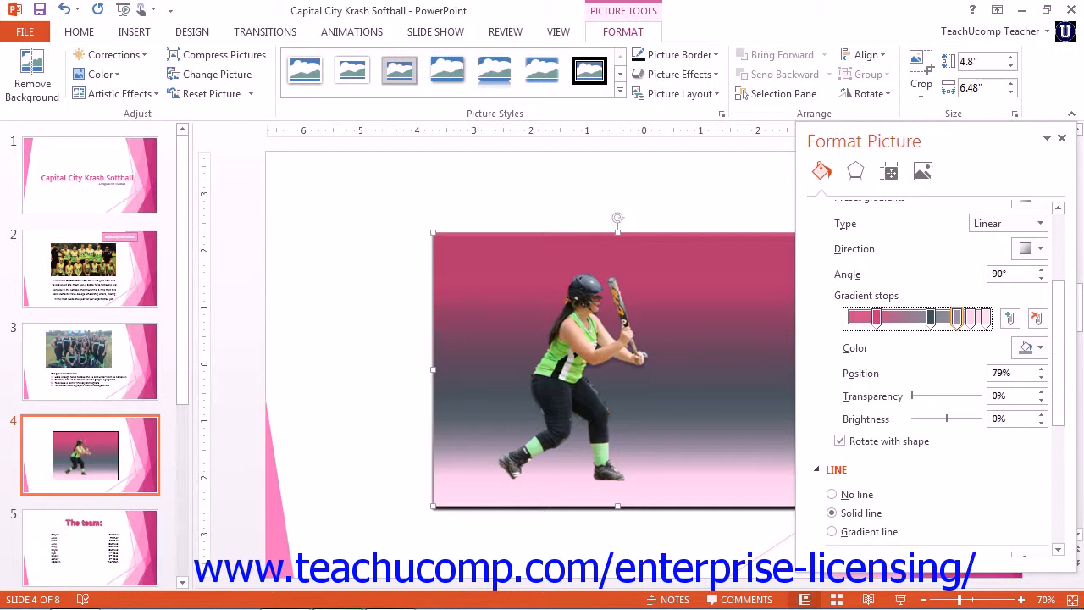
{"action": "left_click", "coordinate": [1037, 318]}
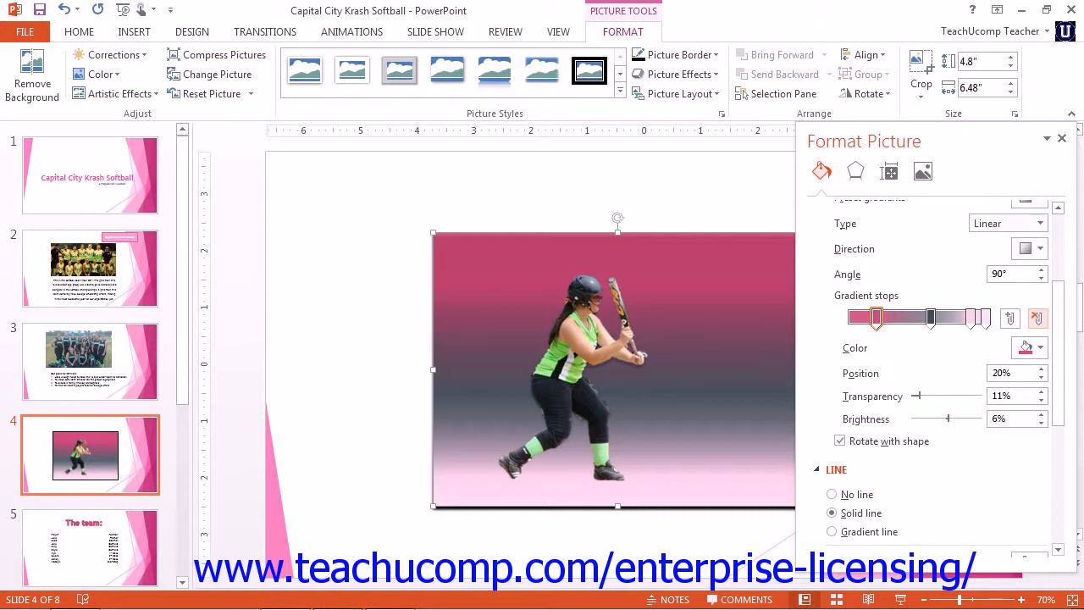
{"action": "left_click", "coordinate": [840, 441]}
{"action": "left_click", "coordinate": [841, 441]}
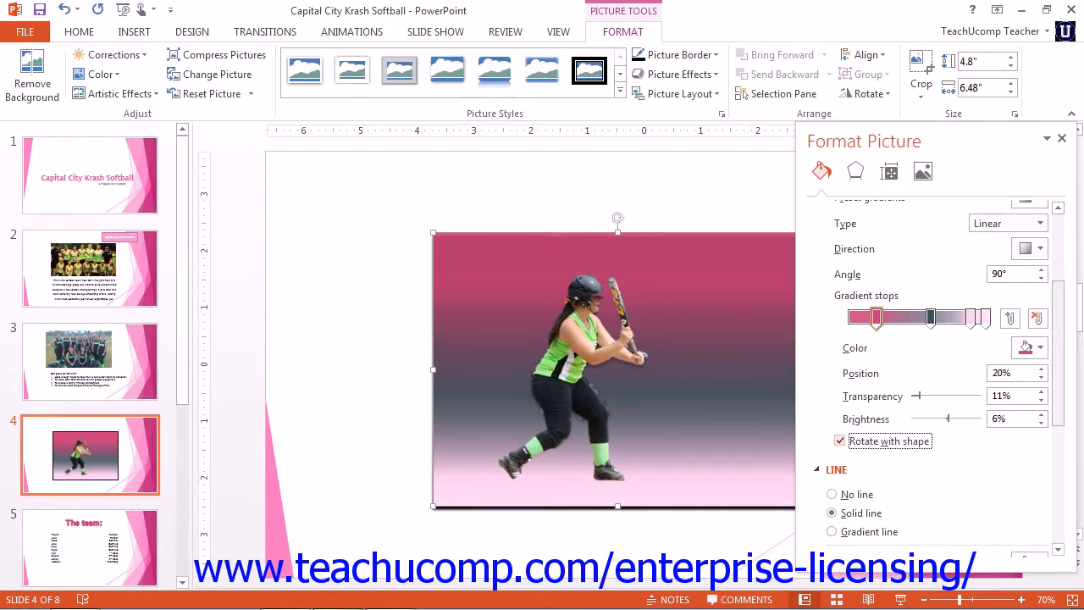
- Change the picture's fill to a picture or texture fill and look over the available textures
{"action": "scroll", "coordinate": [932, 381], "scroll_direction": "up", "scroll_amount": 2}
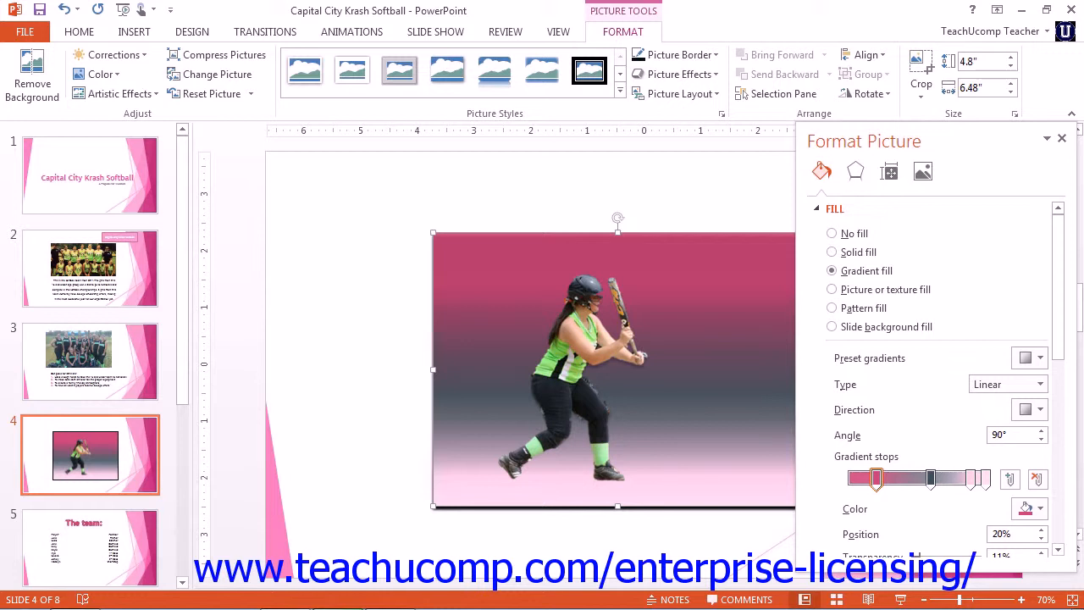
{"action": "left_click", "coordinate": [832, 289]}
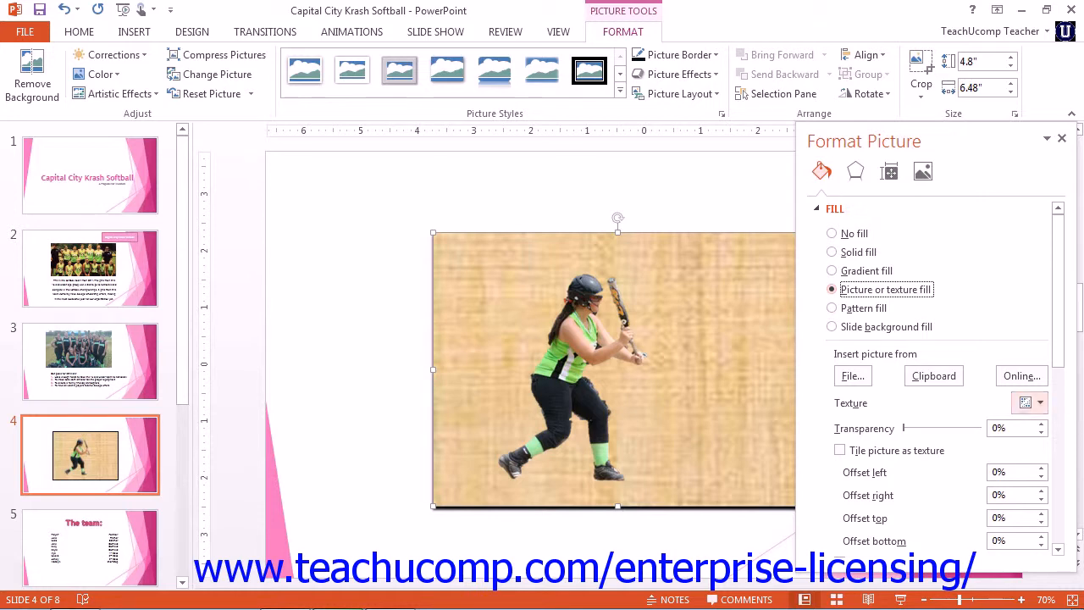
{"action": "left_click", "coordinate": [1030, 403]}
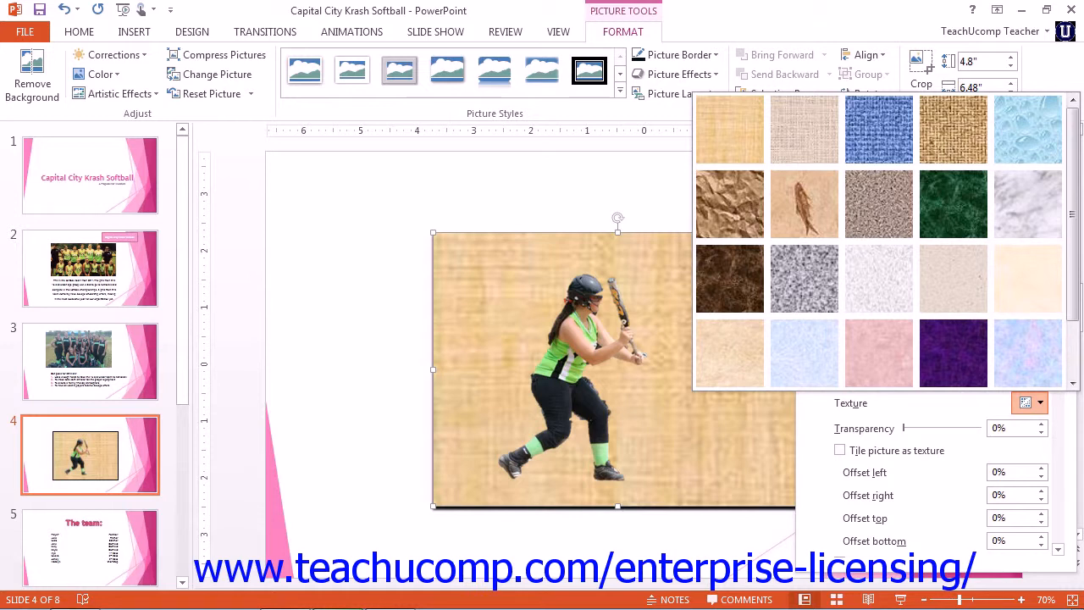
{"action": "left_click", "coordinate": [1031, 404]}
- View the file and online sources for a picture fill, closing each without inserting an image
{"action": "left_click", "coordinate": [853, 375]}
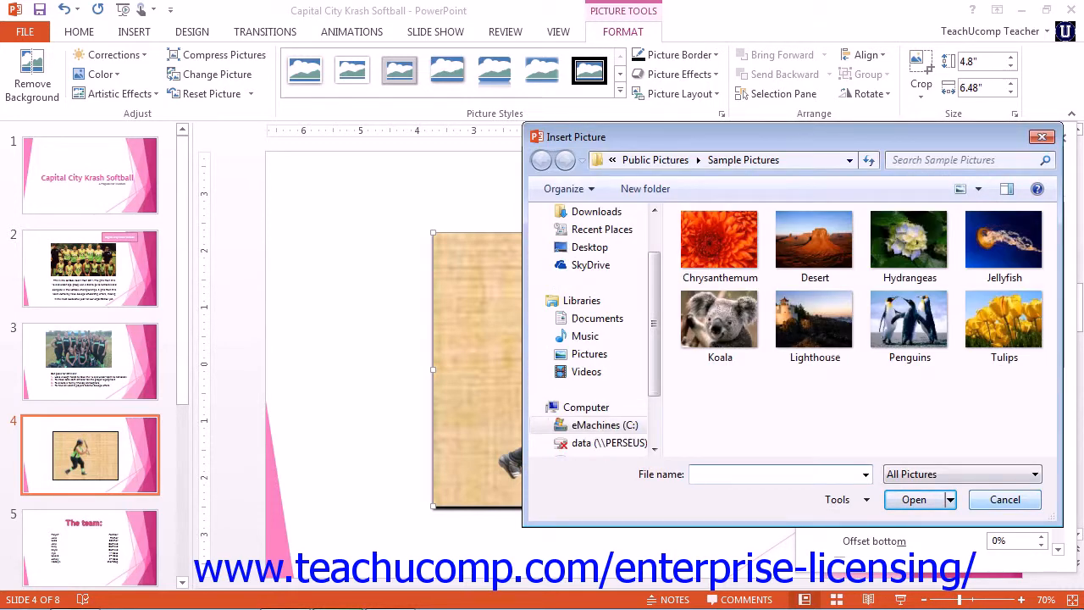
{"action": "left_click", "coordinate": [1005, 499]}
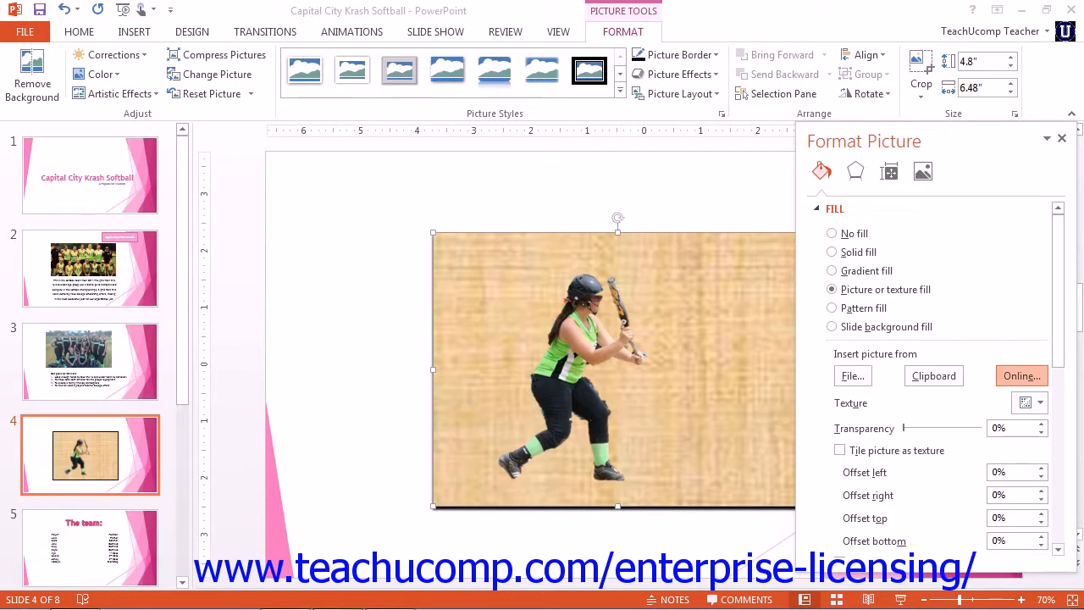
{"action": "left_click", "coordinate": [1022, 375]}
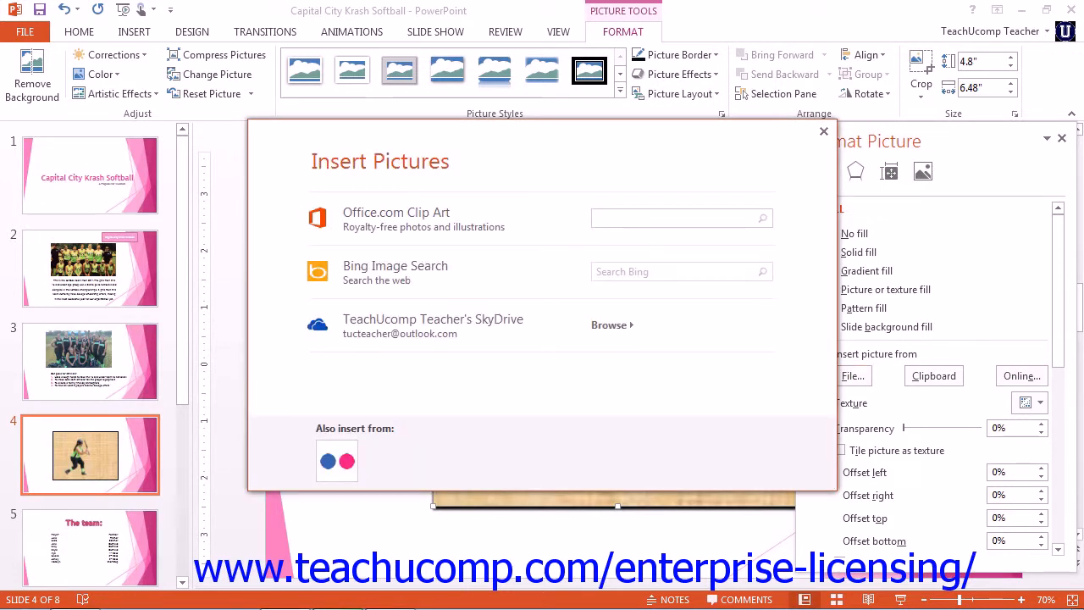
{"action": "left_click", "coordinate": [824, 130]}
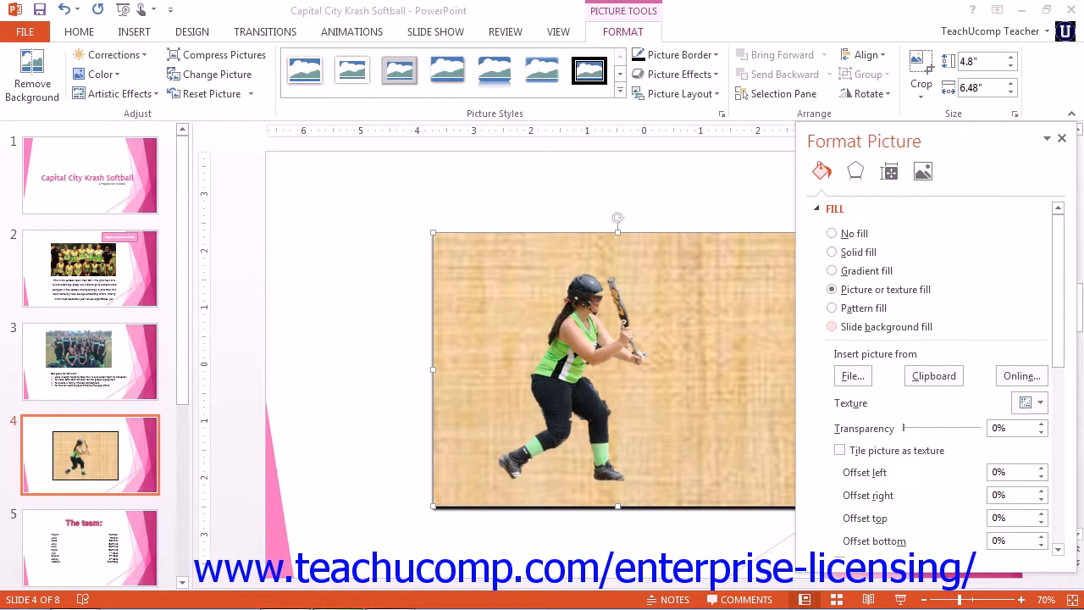
- Apply the gray speckled granite texture as the picture's fill and set its transparency to 46%
{"action": "left_click", "coordinate": [1031, 403]}
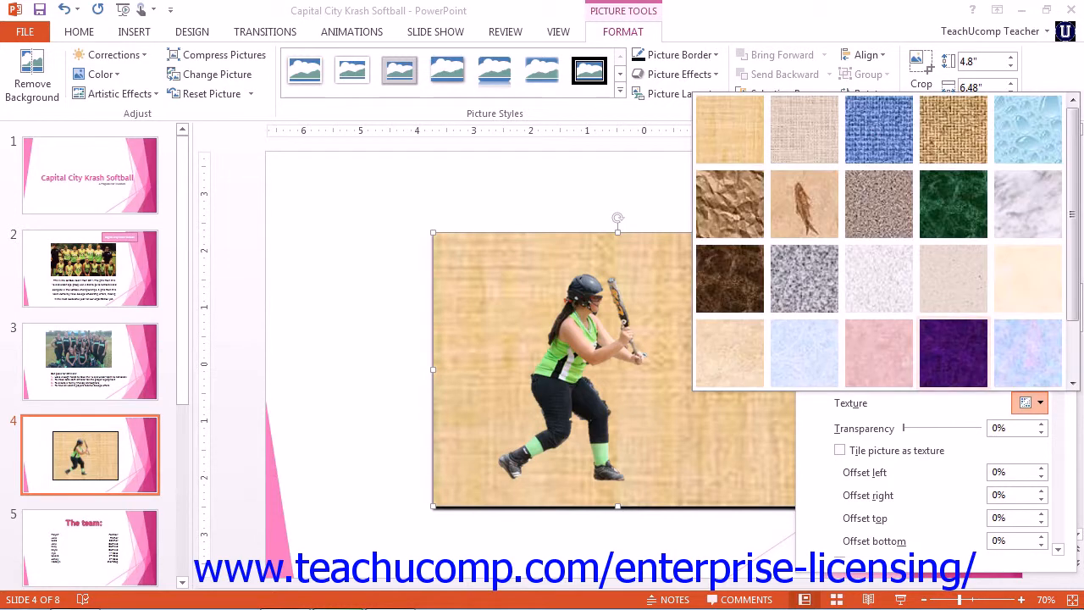
{"action": "left_click", "coordinate": [826, 288]}
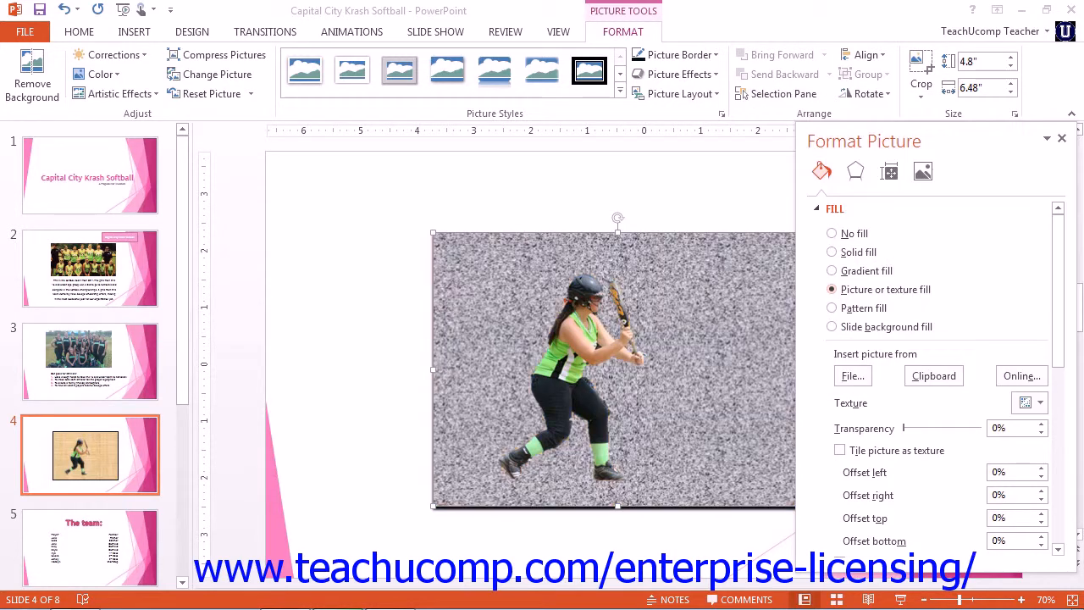
{"action": "left_click_drag", "start_coordinate": [904, 428], "coordinate": [938, 428]}
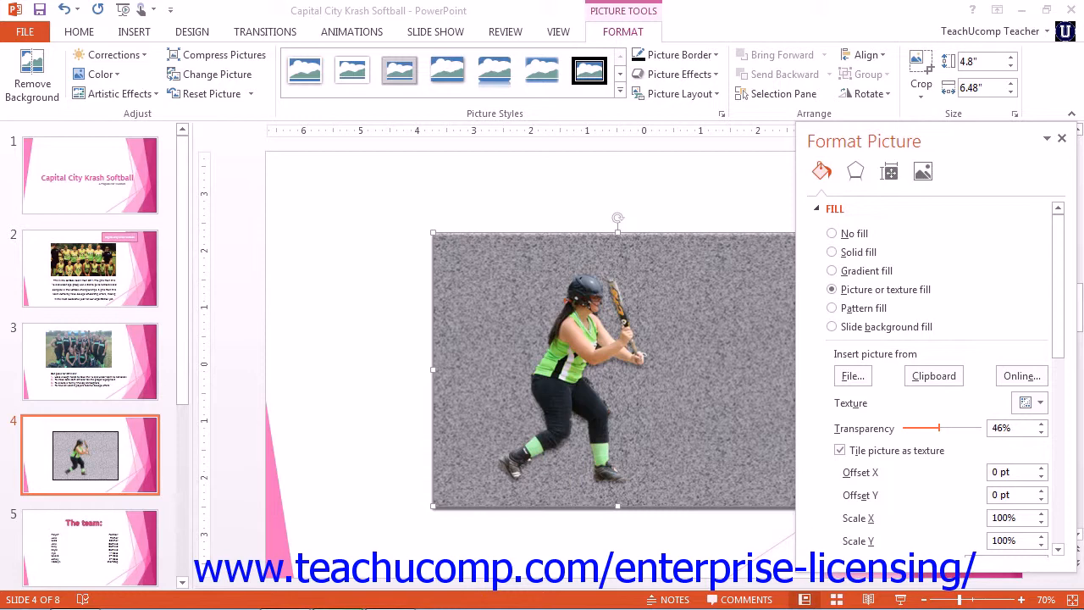
- Turn off tiling of the picture as texture for the granite fill
{"action": "left_click", "coordinate": [839, 450]}
{"action": "left_click", "coordinate": [839, 450]}
{"action": "scroll", "coordinate": [932, 381], "scroll_direction": "down", "scroll_amount": 5}
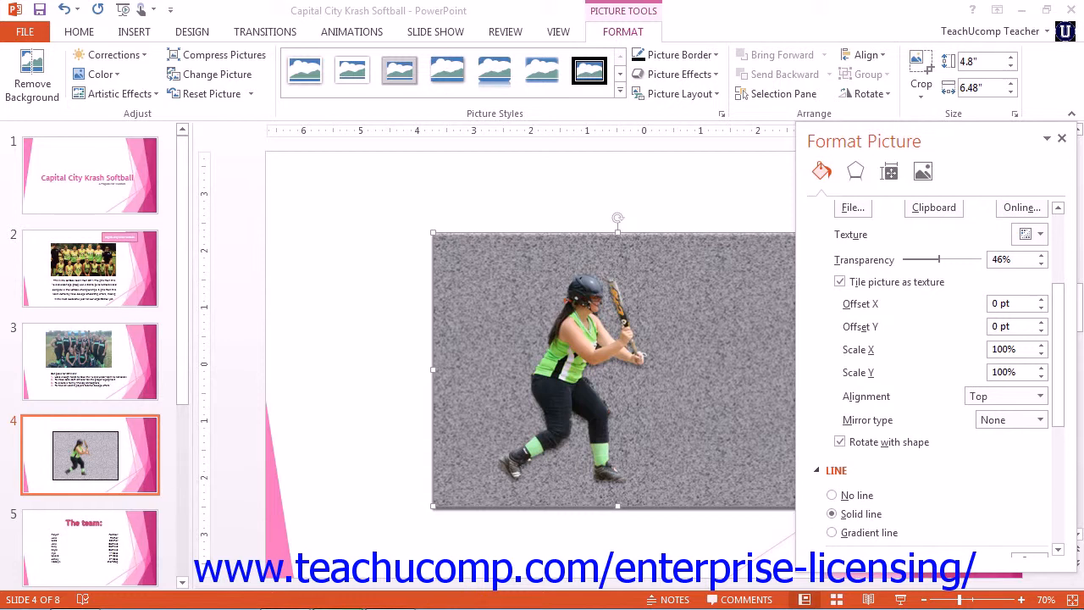
{"action": "left_click", "coordinate": [840, 281]}
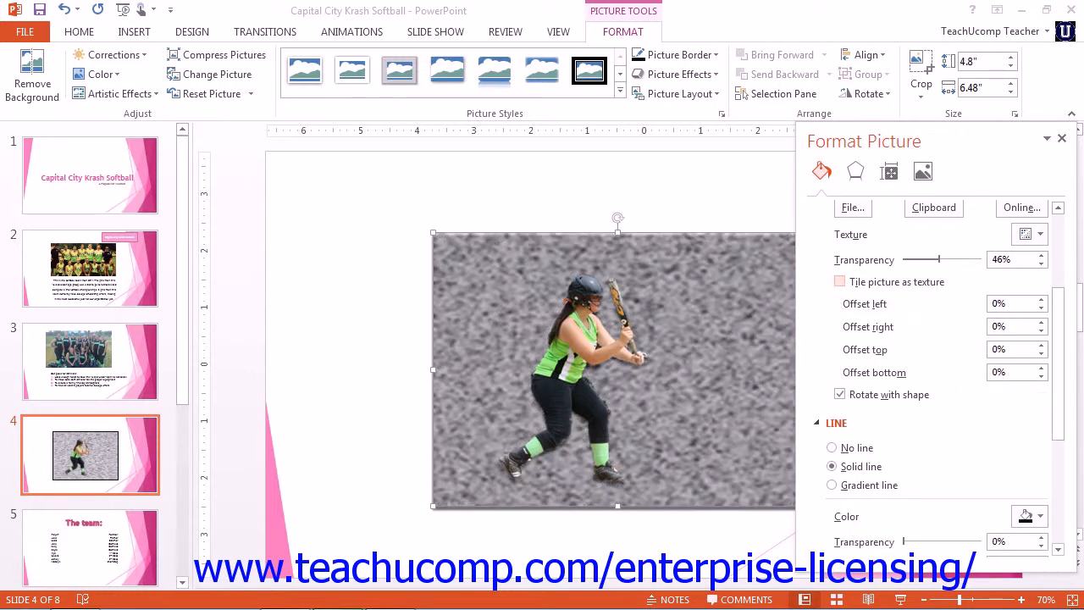
- Try a 1% left offset on the granite texture fill, and return the offset to 0%
{"action": "left_click", "coordinate": [1041, 299]}
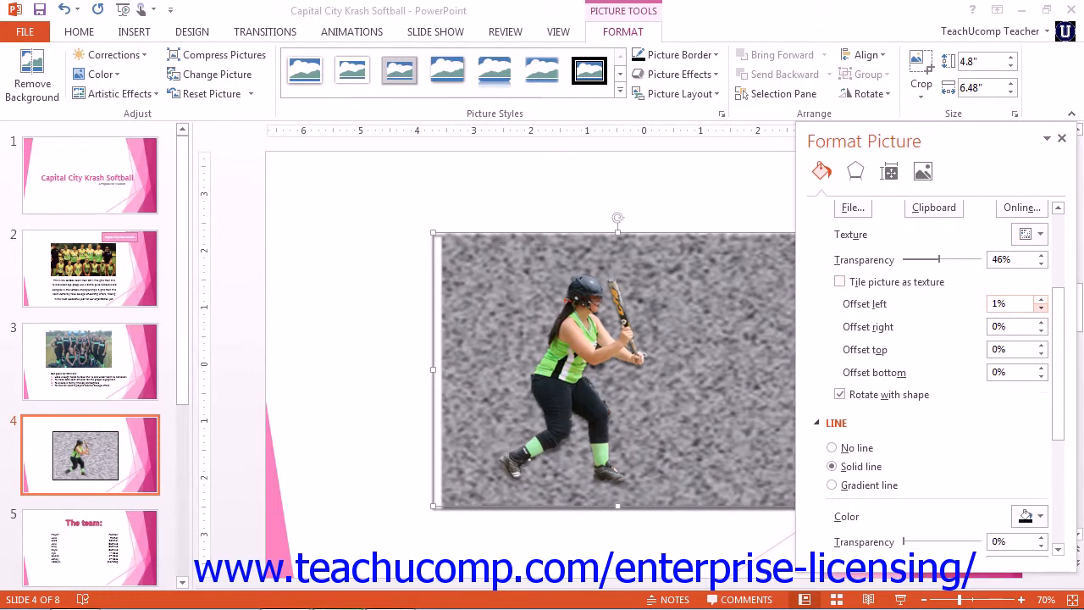
{"action": "left_click", "coordinate": [1042, 306]}
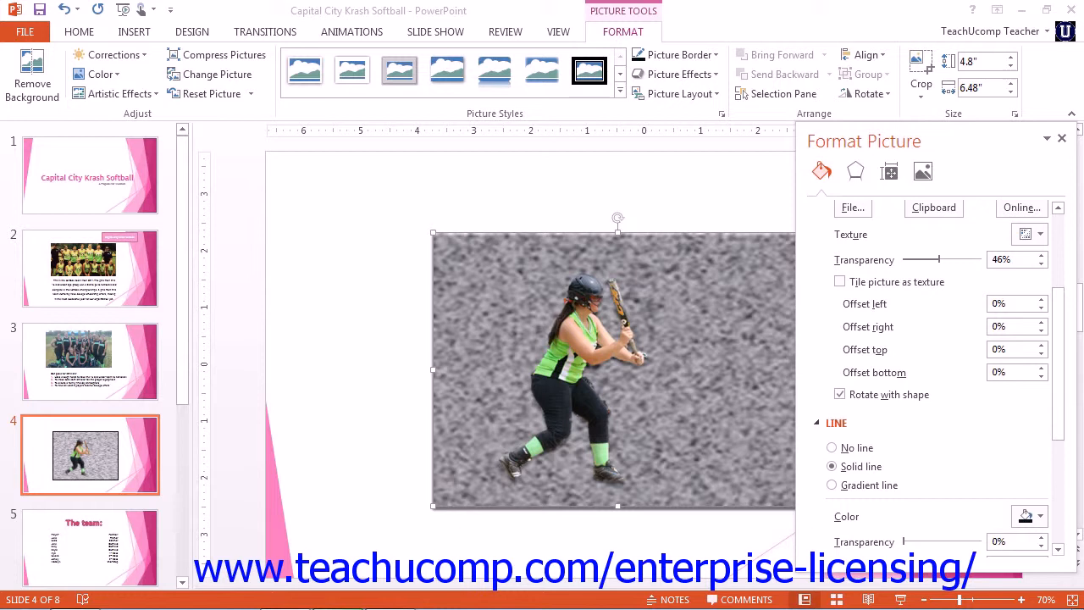
{"action": "left_click", "coordinate": [840, 394]}
- Change the picture's fill to a pattern fill and try several patterns, ending with the dashed upward diagonal one
{"action": "scroll", "coordinate": [932, 356], "scroll_direction": "up", "scroll_amount": 3}
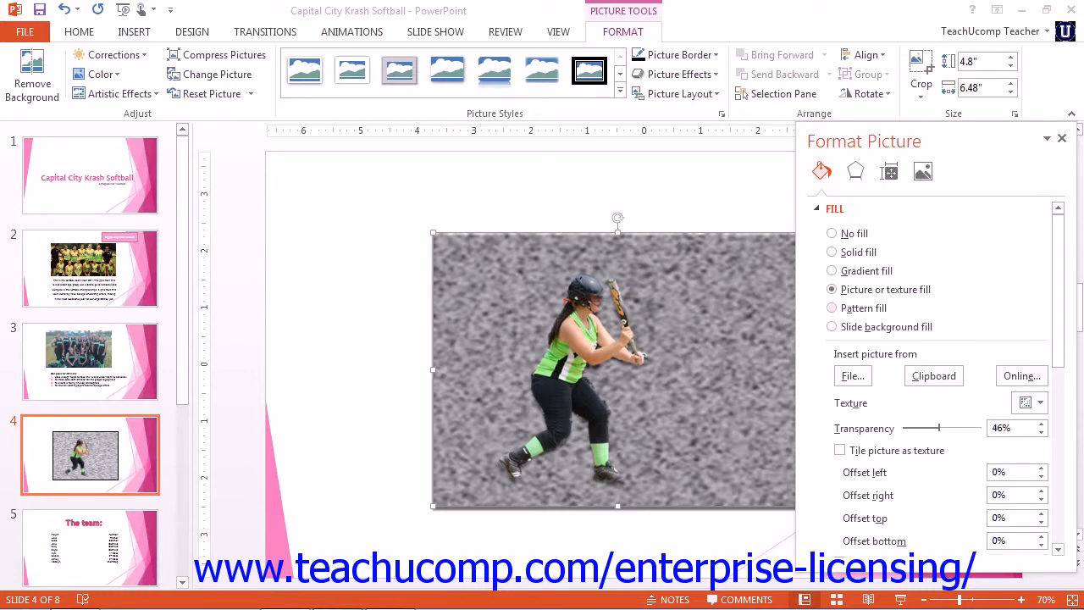
{"action": "left_click", "coordinate": [832, 307]}
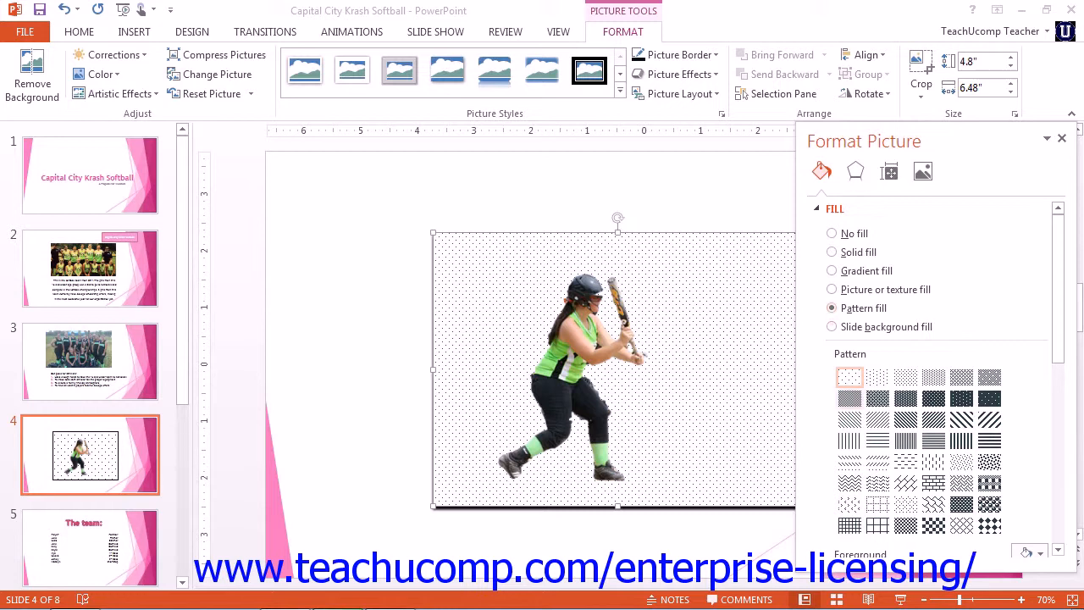
{"action": "left_click", "coordinate": [850, 398]}
{"action": "left_click", "coordinate": [849, 420]}
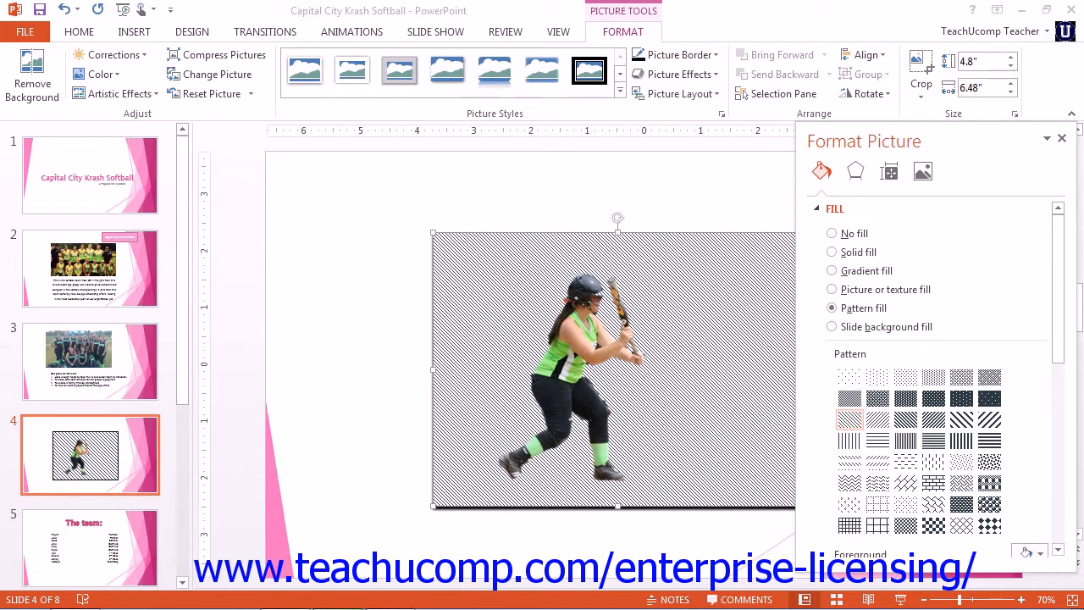
{"action": "left_click", "coordinate": [878, 462]}
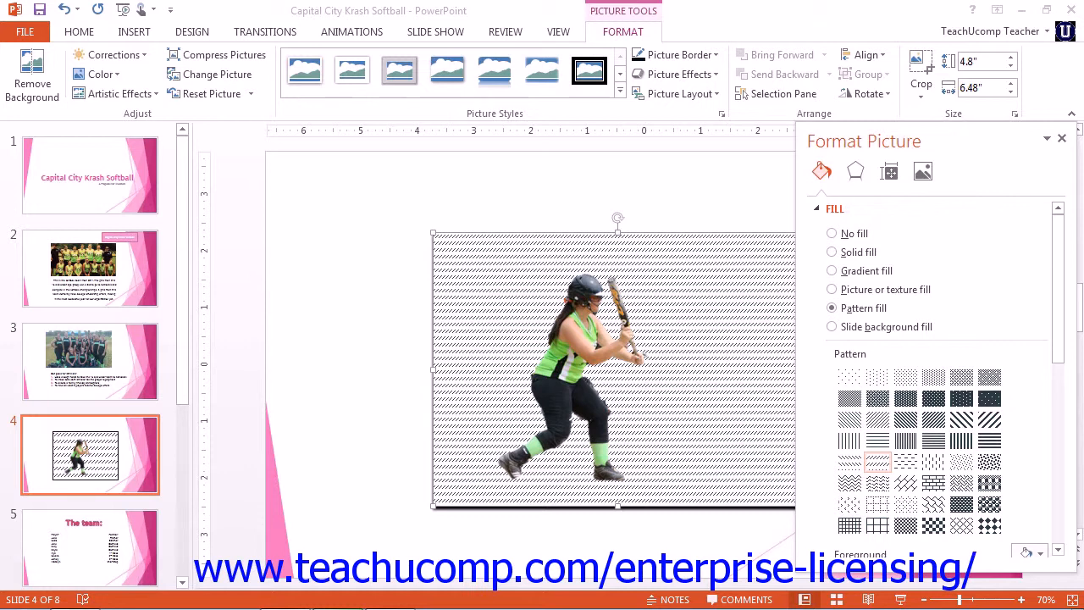
- Give the pattern fill a pink foreground and a near-black background, and switch it to the Wave pattern
{"action": "scroll", "coordinate": [906, 440], "scroll_direction": "down", "scroll_amount": 2}
{"action": "scroll", "coordinate": [932, 382], "scroll_direction": "down", "scroll_amount": 2}
{"action": "left_click", "coordinate": [1030, 379]}
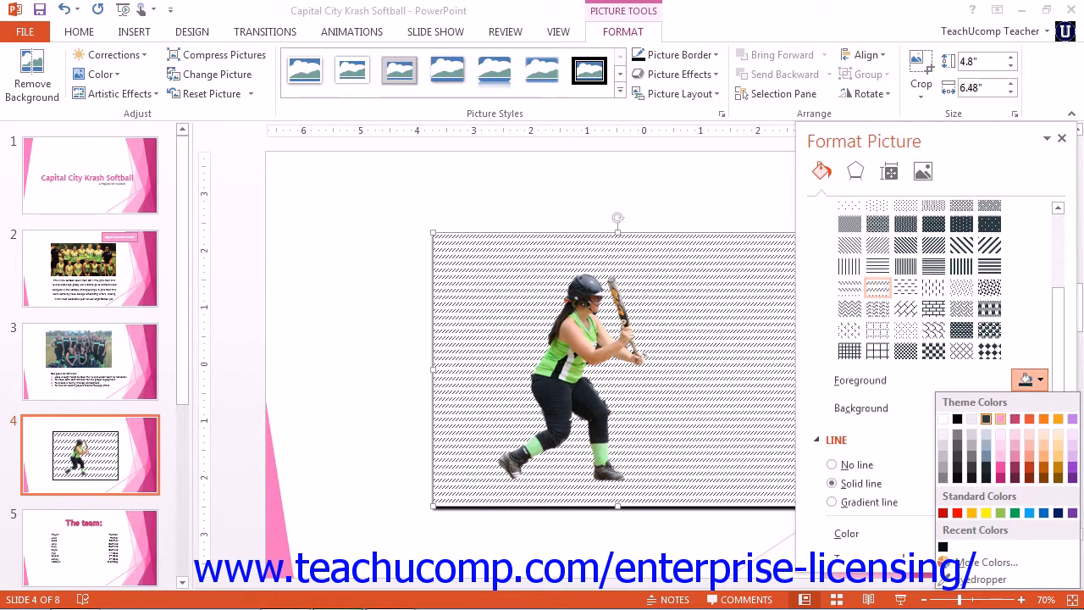
{"action": "left_click", "coordinate": [1001, 419]}
{"action": "left_click", "coordinate": [1040, 407]}
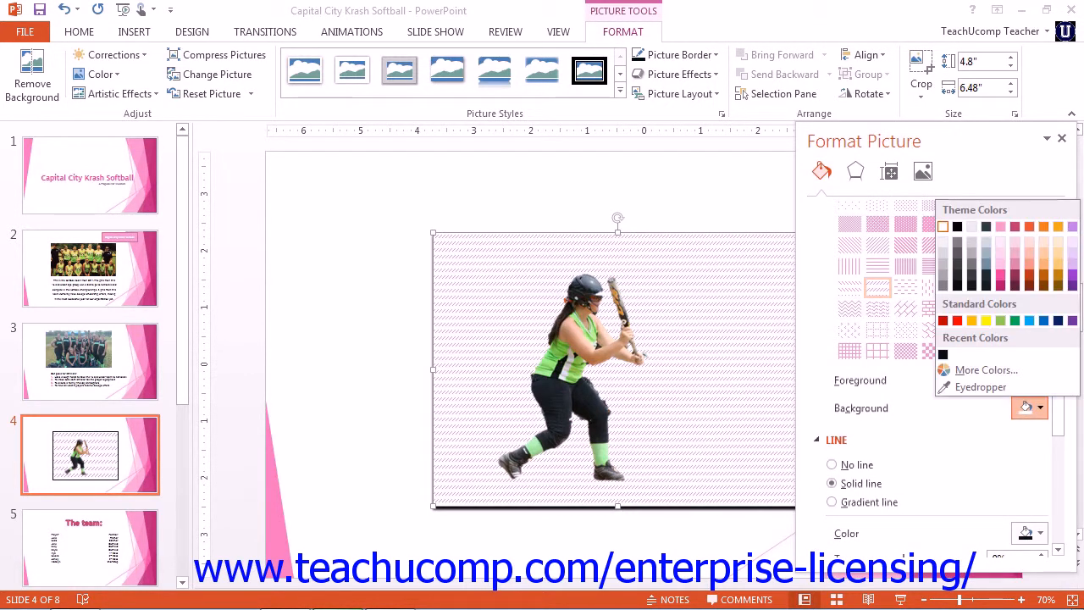
{"action": "left_click", "coordinate": [972, 286]}
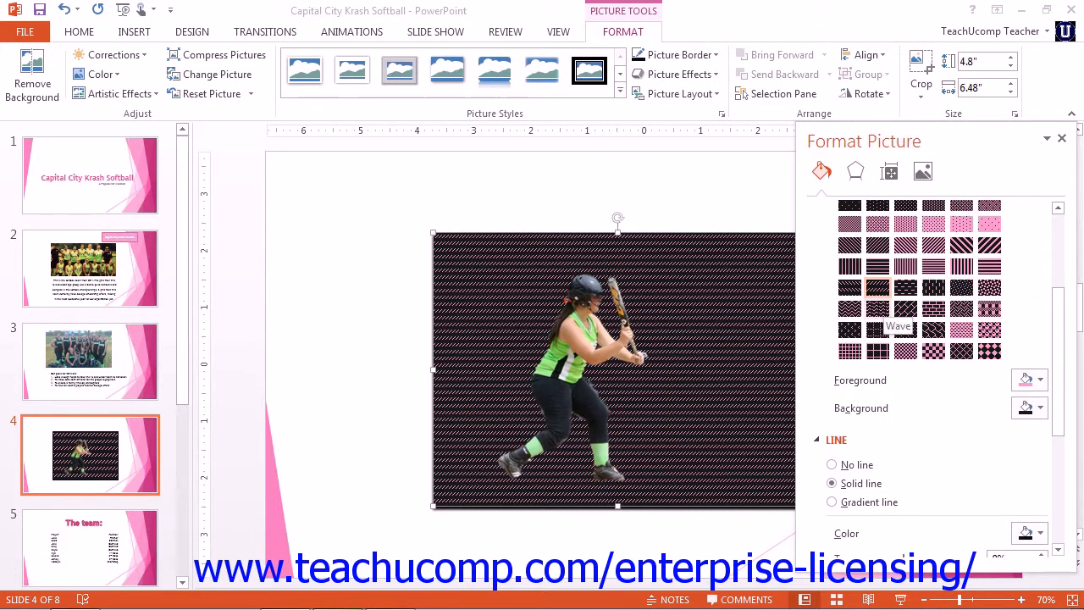
{"action": "left_click", "coordinate": [877, 308]}
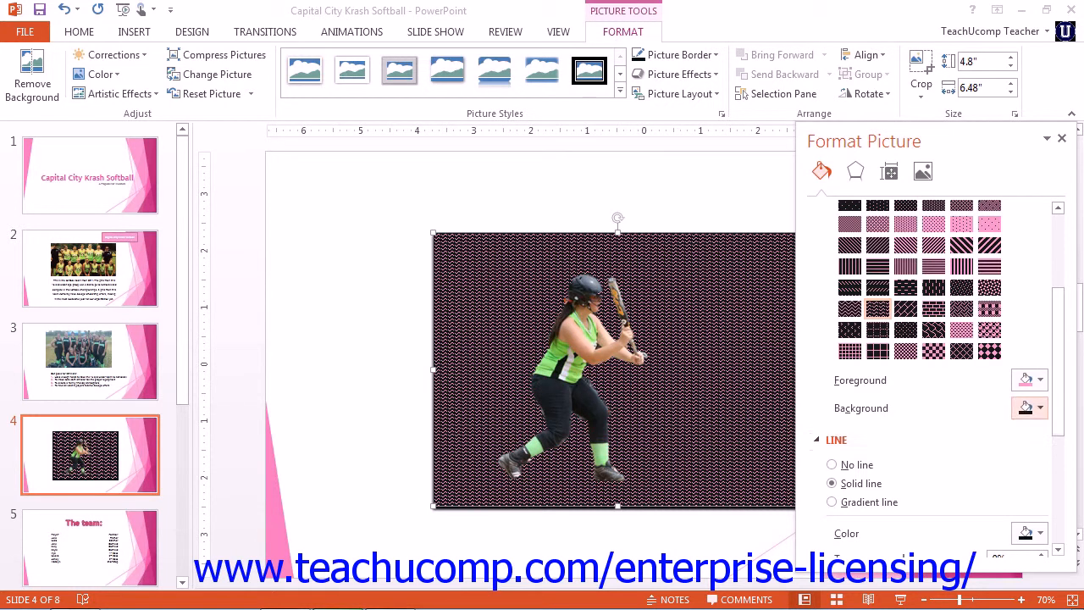
- Change the picture's fill to the slide background fill and set its outline to no line
{"action": "scroll", "coordinate": [932, 356], "scroll_direction": "up", "scroll_amount": 3}
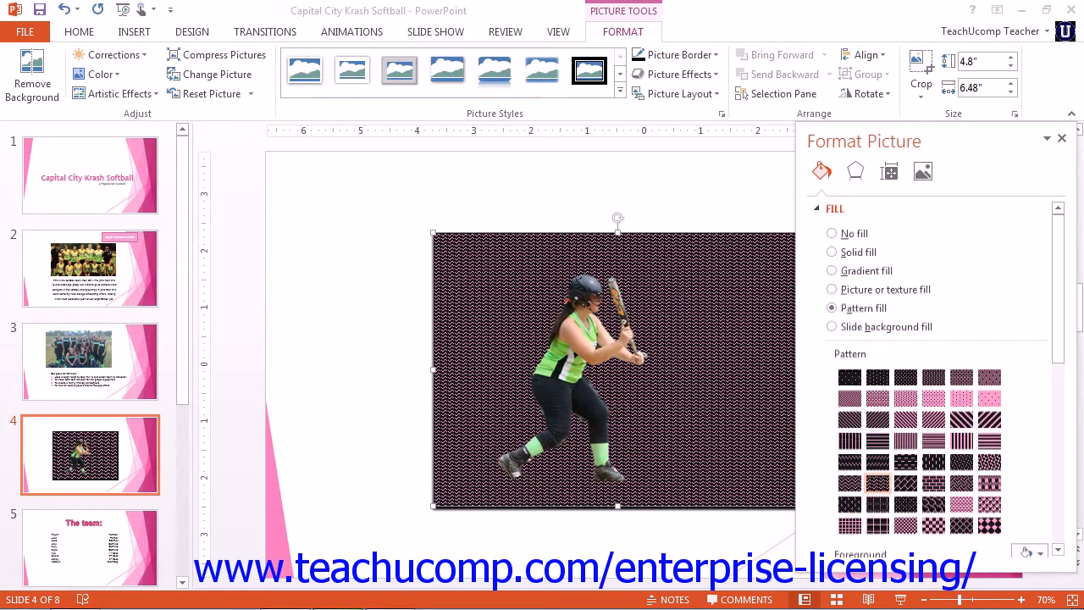
{"action": "left_click", "coordinate": [832, 326]}
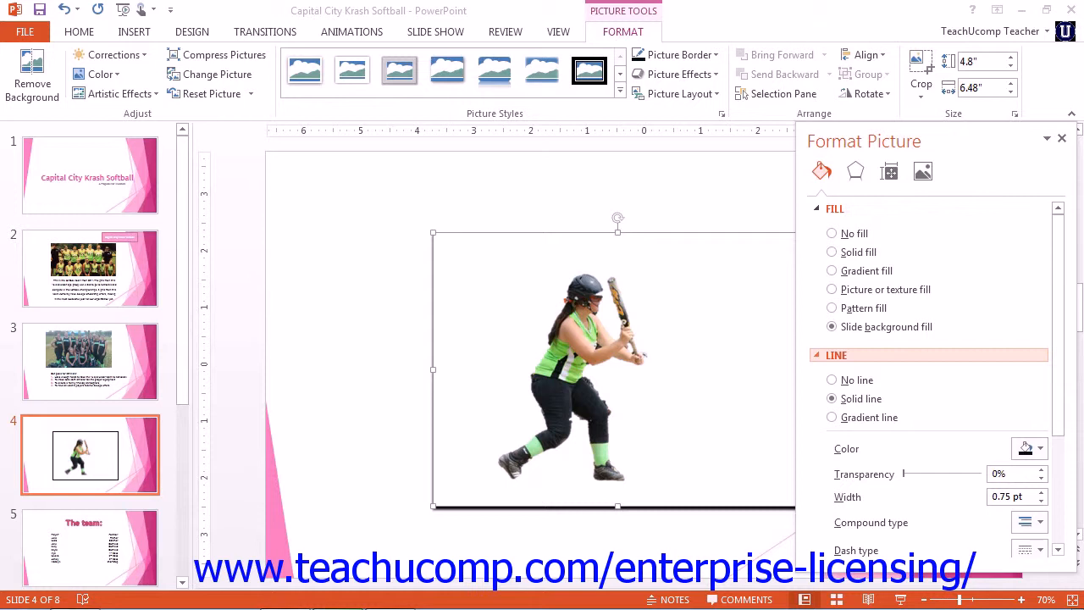
{"action": "left_click", "coordinate": [832, 381]}
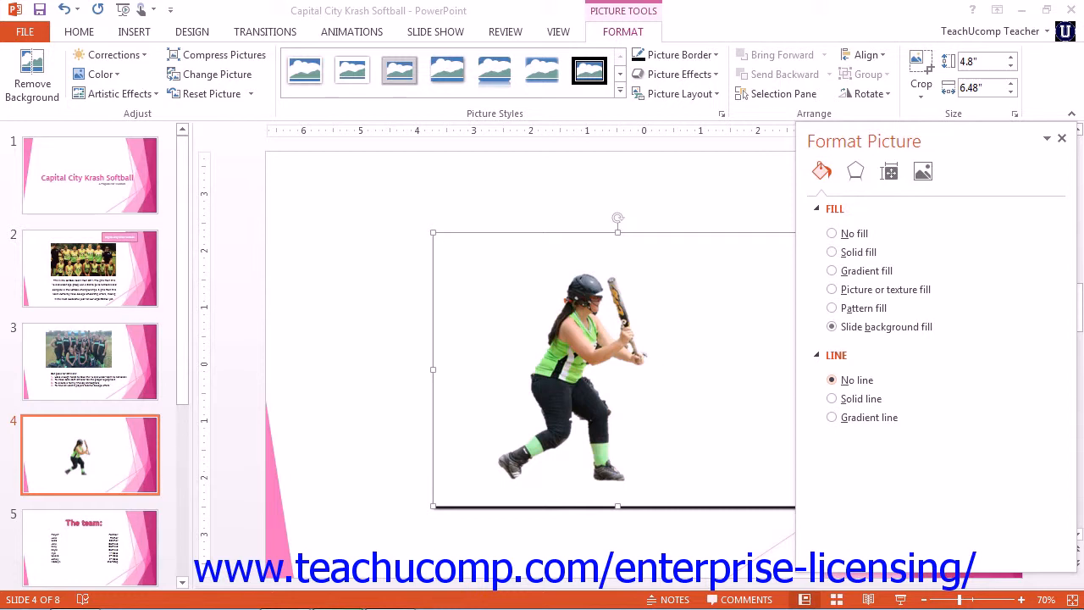
- Give the picture a solid outline in a custom dark green, RGB 8, 21, 7, with 84% transparency
{"action": "left_click", "coordinate": [832, 399]}
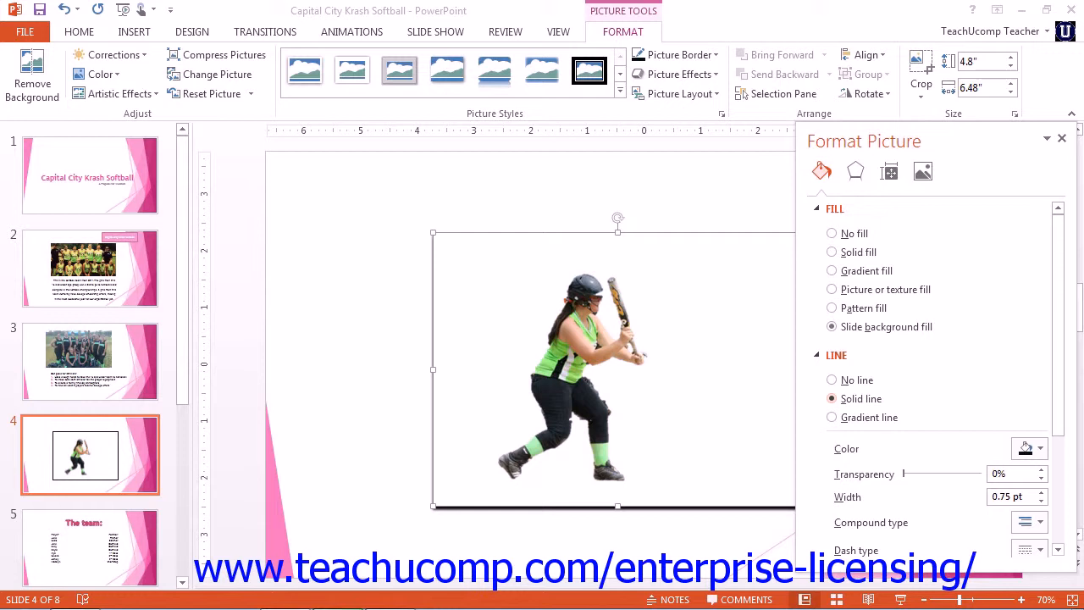
{"action": "scroll", "coordinate": [932, 381], "scroll_direction": "down", "scroll_amount": 3}
{"action": "left_click", "coordinate": [1030, 319]}
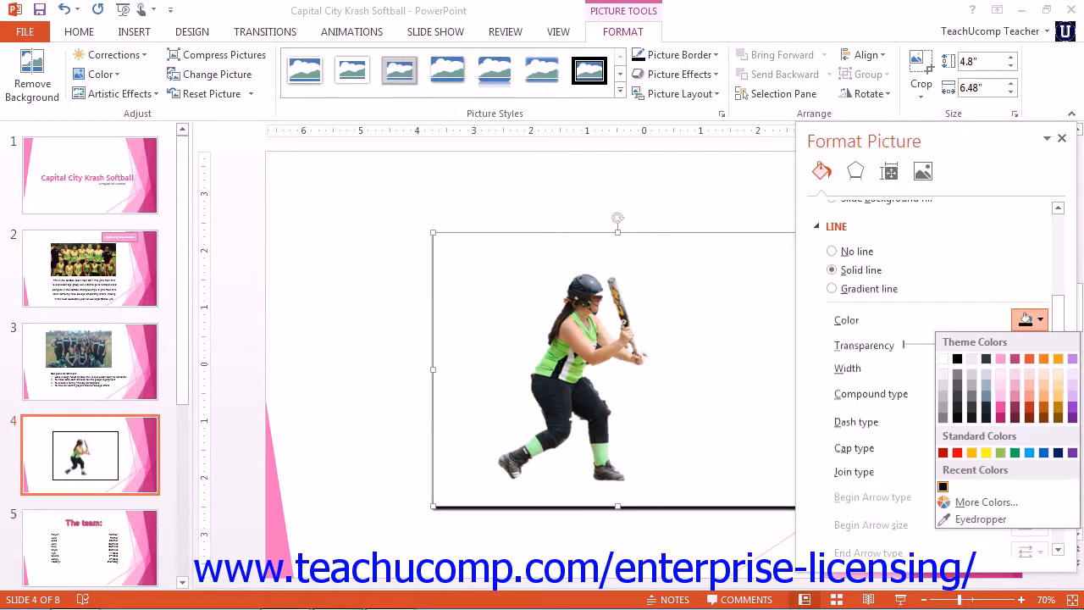
{"action": "left_click", "coordinate": [985, 502]}
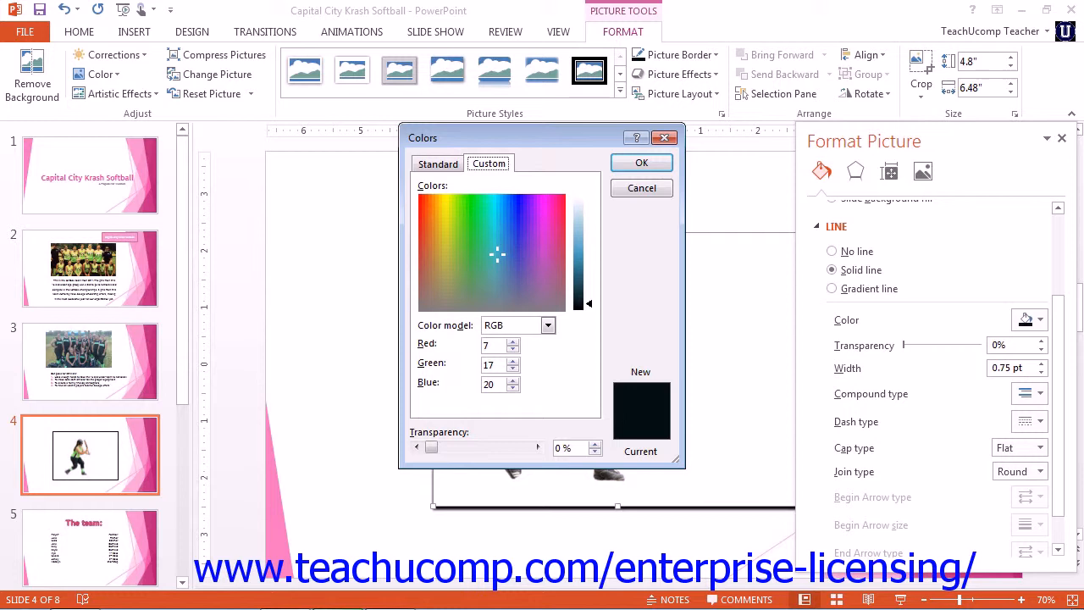
{"action": "left_click", "coordinate": [438, 164]}
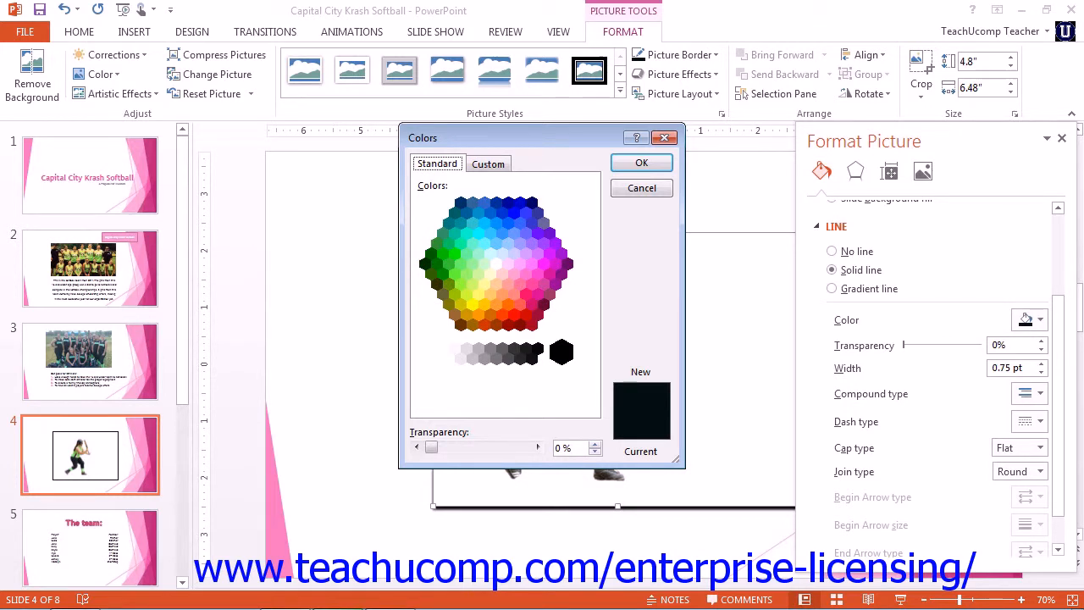
{"action": "left_click", "coordinate": [488, 164]}
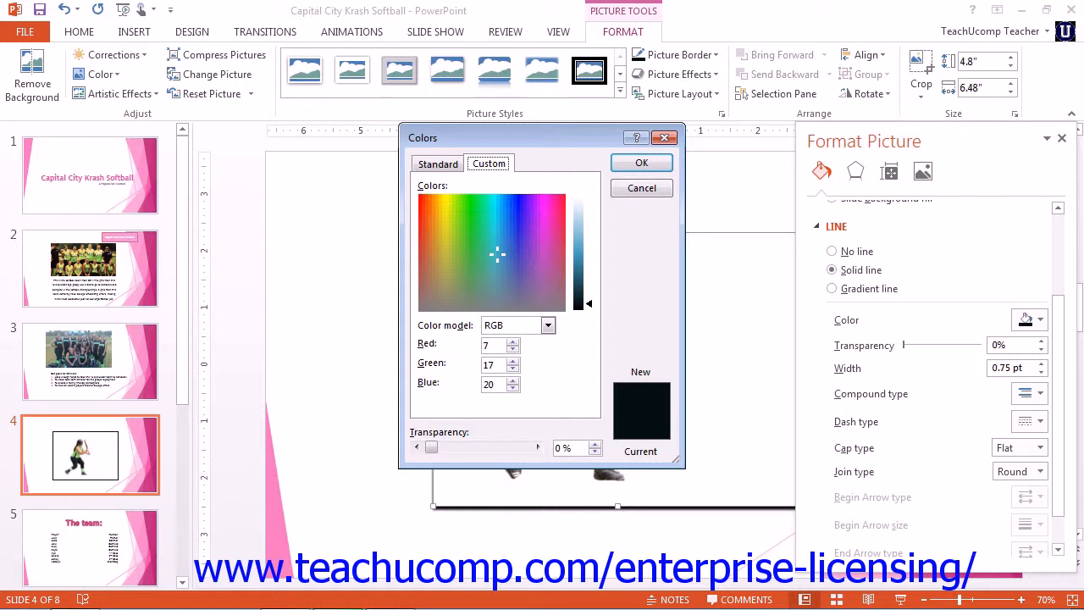
{"action": "left_click", "coordinate": [467, 242]}
{"action": "left_click_drag", "start_coordinate": [467, 242], "coordinate": [465, 248]}
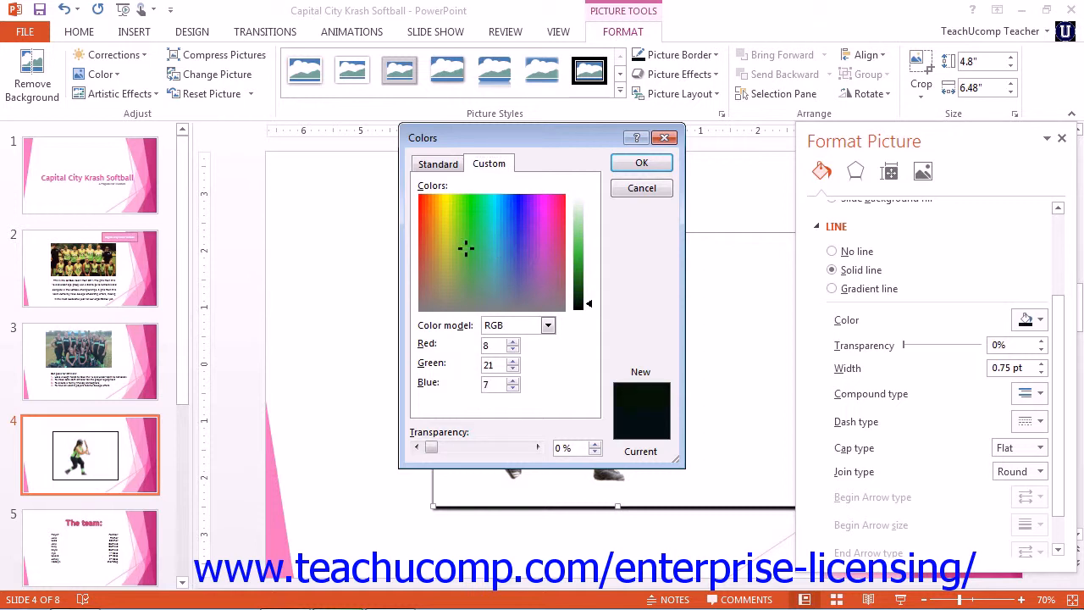
{"action": "left_click", "coordinate": [642, 163]}
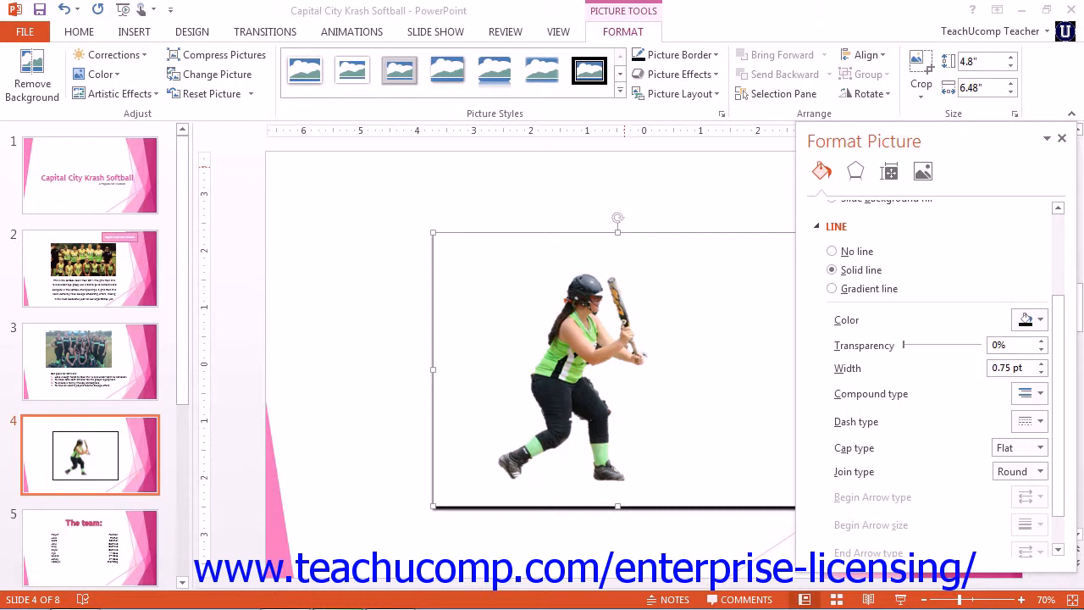
{"action": "left_click_drag", "start_coordinate": [904, 345], "coordinate": [969, 344]}
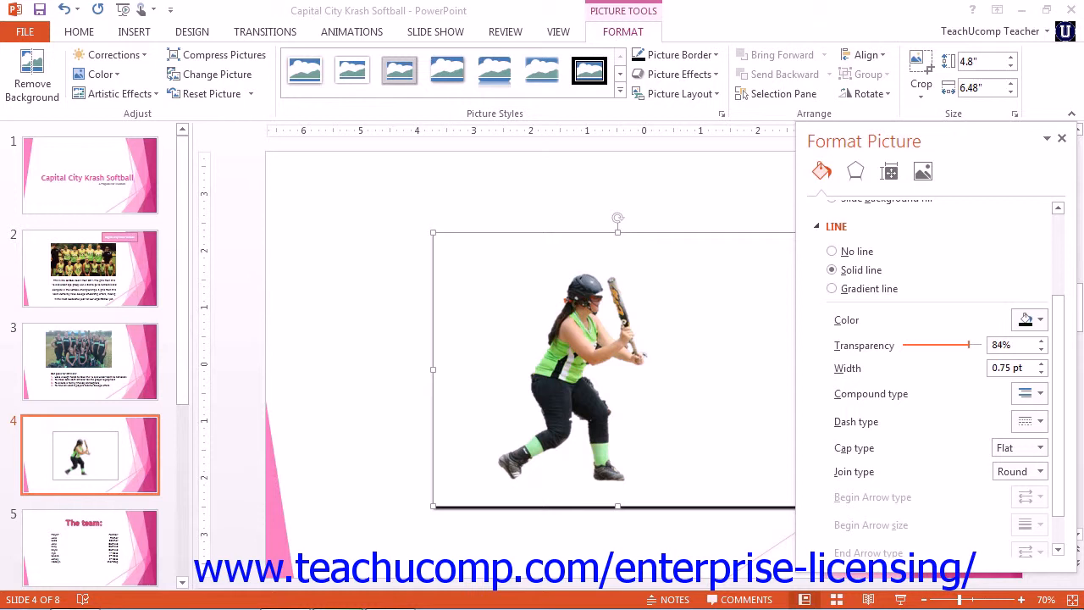
- Change the picture's outline to a gradient line using a radial preset gradient from white to dark pink
{"action": "left_click", "coordinate": [832, 289]}
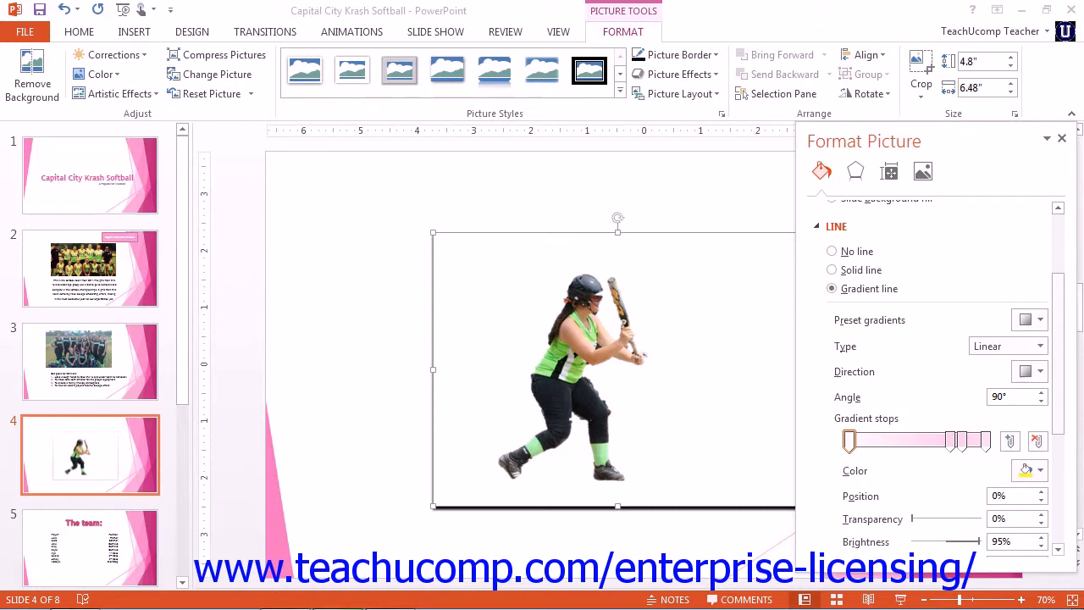
{"action": "scroll", "coordinate": [940, 381], "scroll_direction": "down", "scroll_amount": 5}
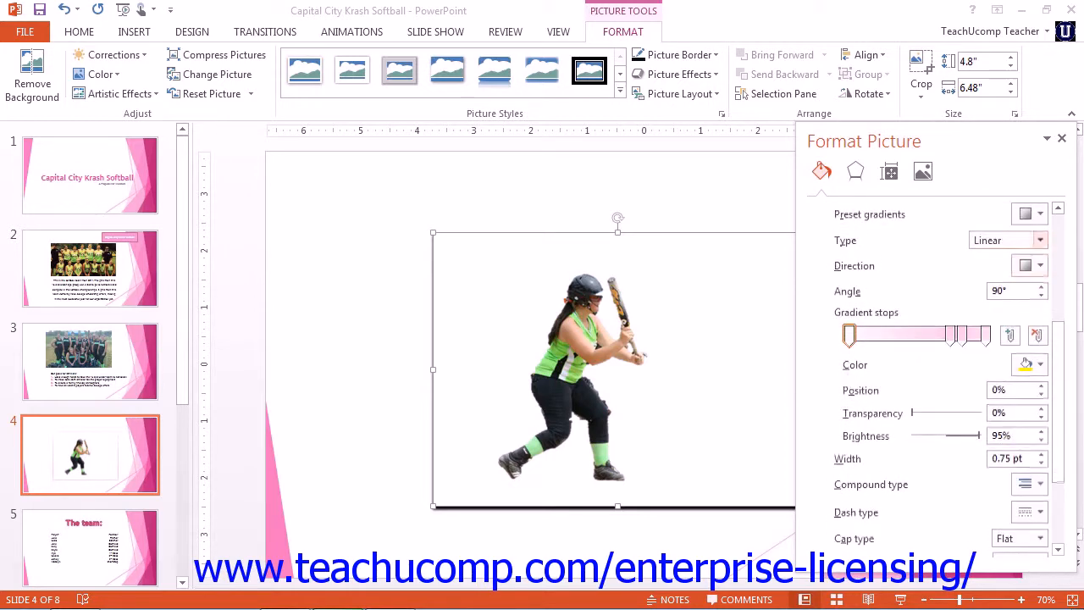
{"action": "left_click", "coordinate": [1041, 213]}
{"action": "left_click", "coordinate": [912, 282]}
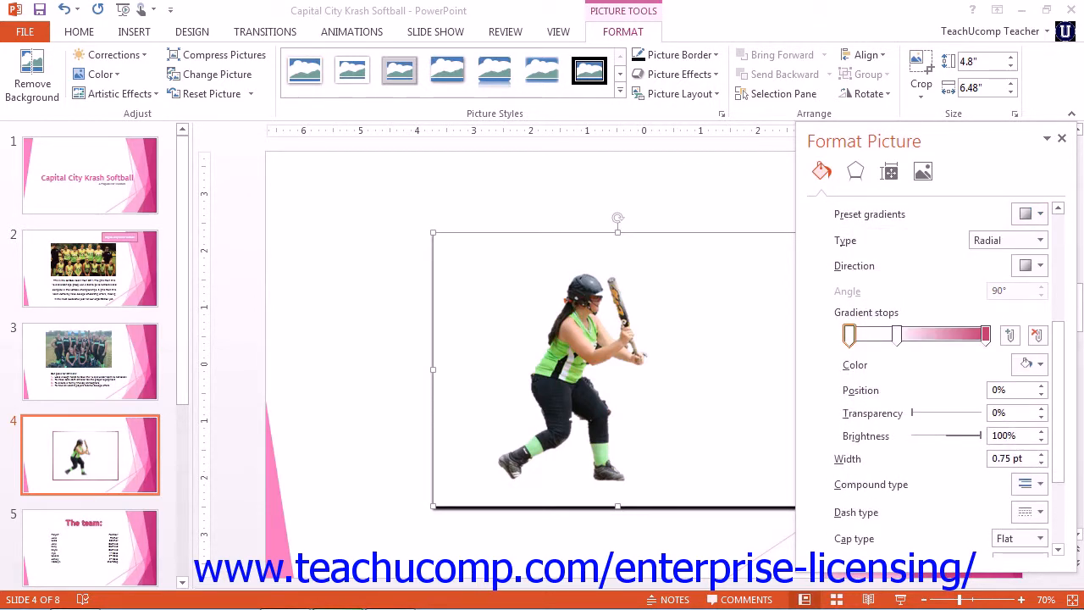
- Look over the outline's join type options without changing them, and show the picture's effects settings
{"action": "scroll", "coordinate": [940, 373], "scroll_direction": "down", "scroll_amount": 3}
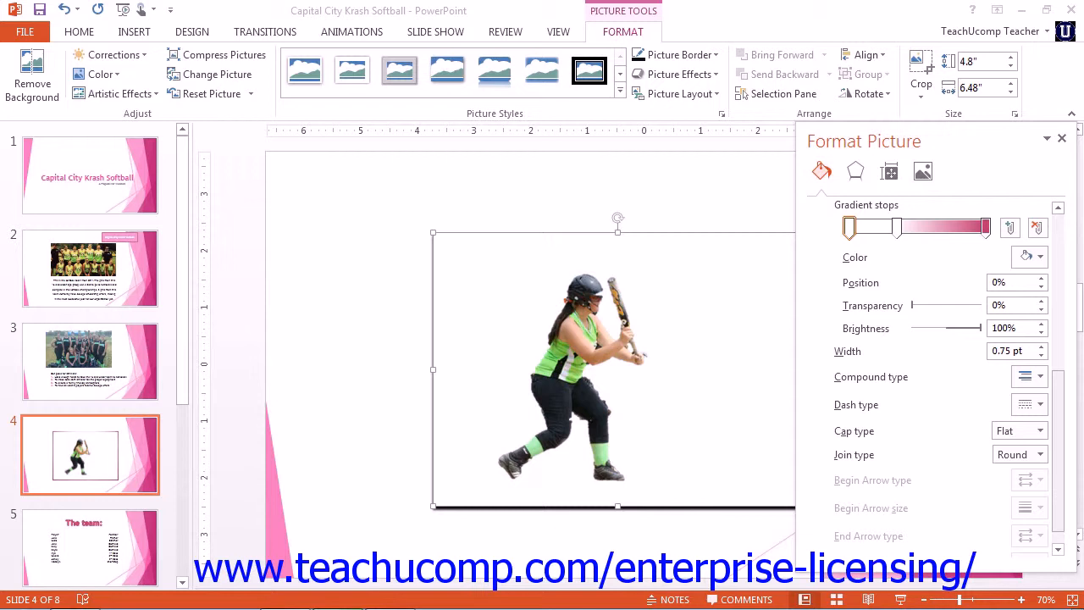
{"action": "left_click", "coordinate": [1040, 454]}
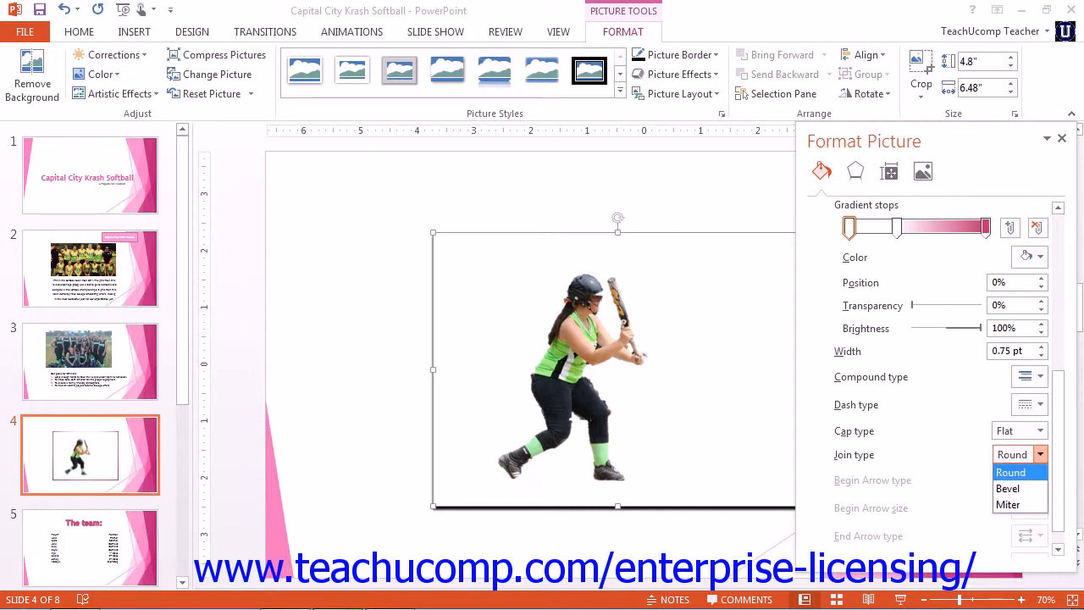
{"action": "left_click", "coordinate": [1040, 455]}
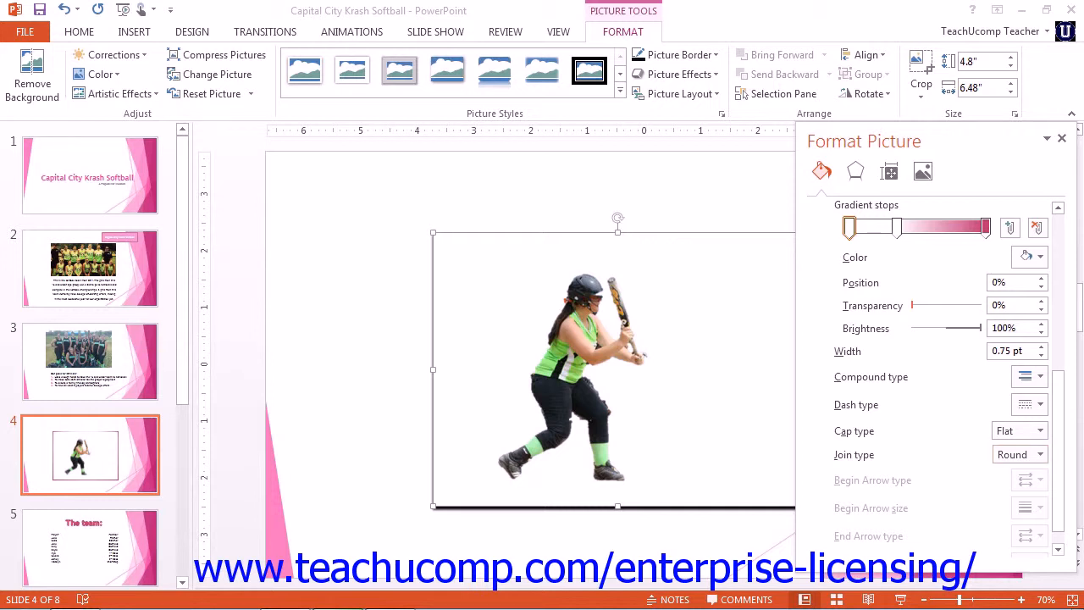
{"action": "left_click", "coordinate": [856, 172]}
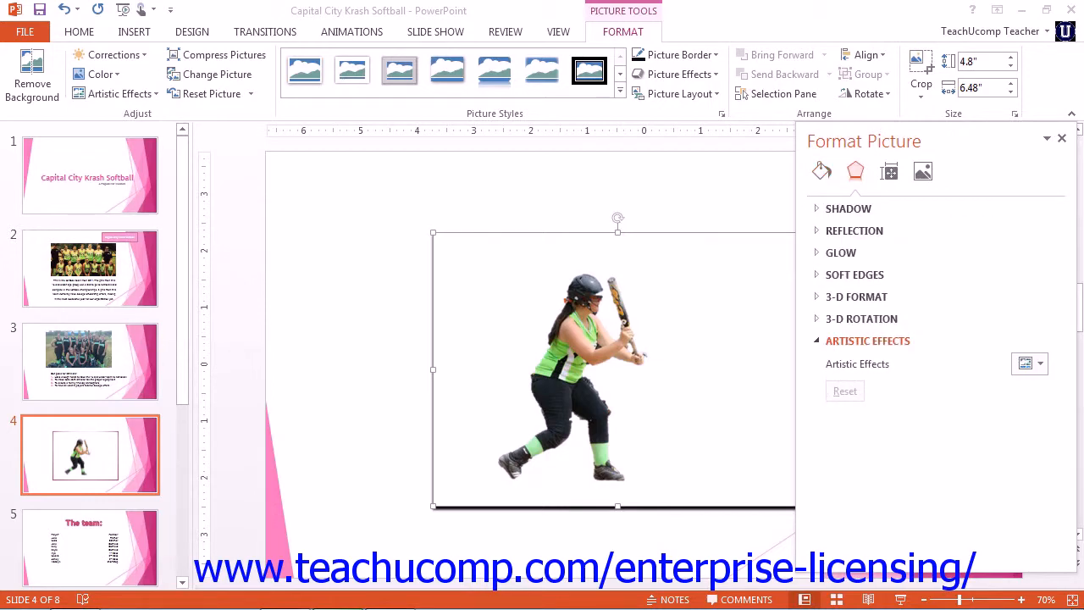